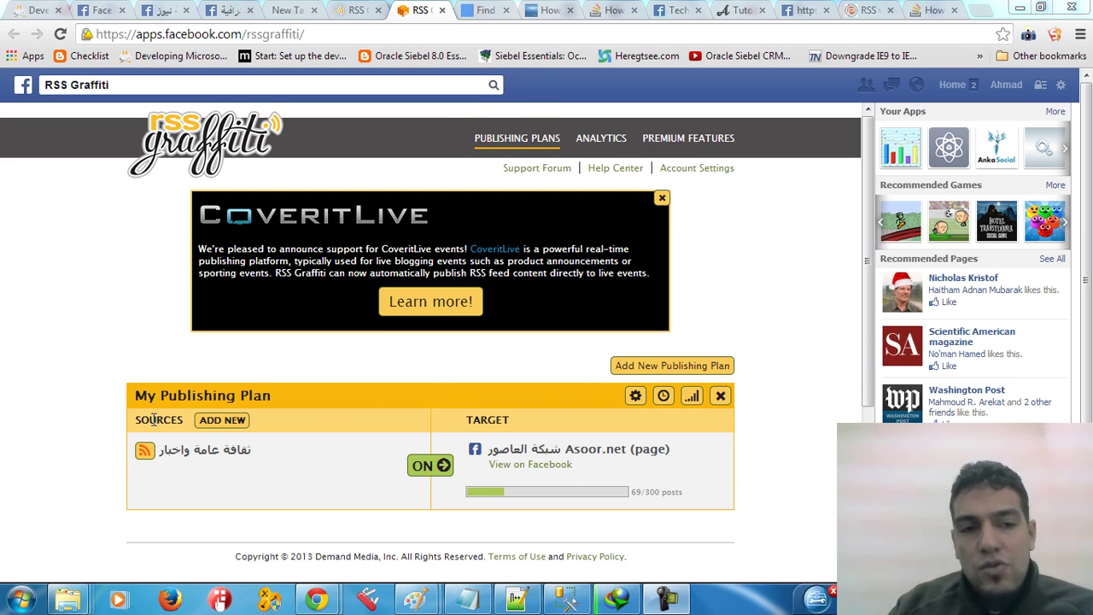
- Scroll down to the Asoor.net plan under My Publishing Plan
left_click_drag(152, 419, 169, 419)
scroll(281, 431, "down", 1)
- Switch the plan OFF, start adding a new source, and go to the Shasha.ps Facebook page
left_click(440, 393)
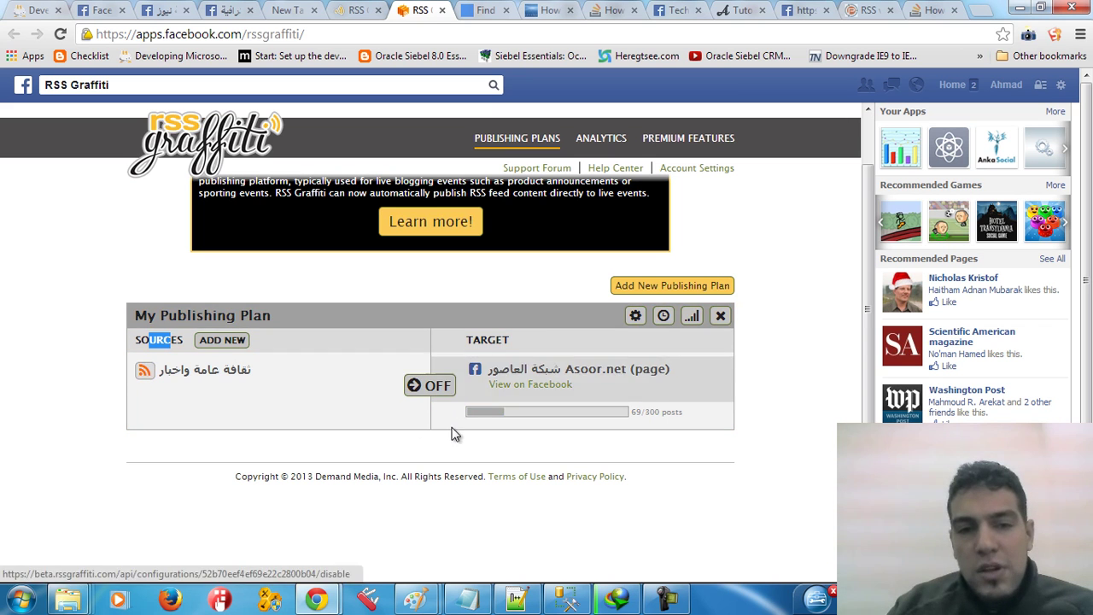
left_click(224, 340)
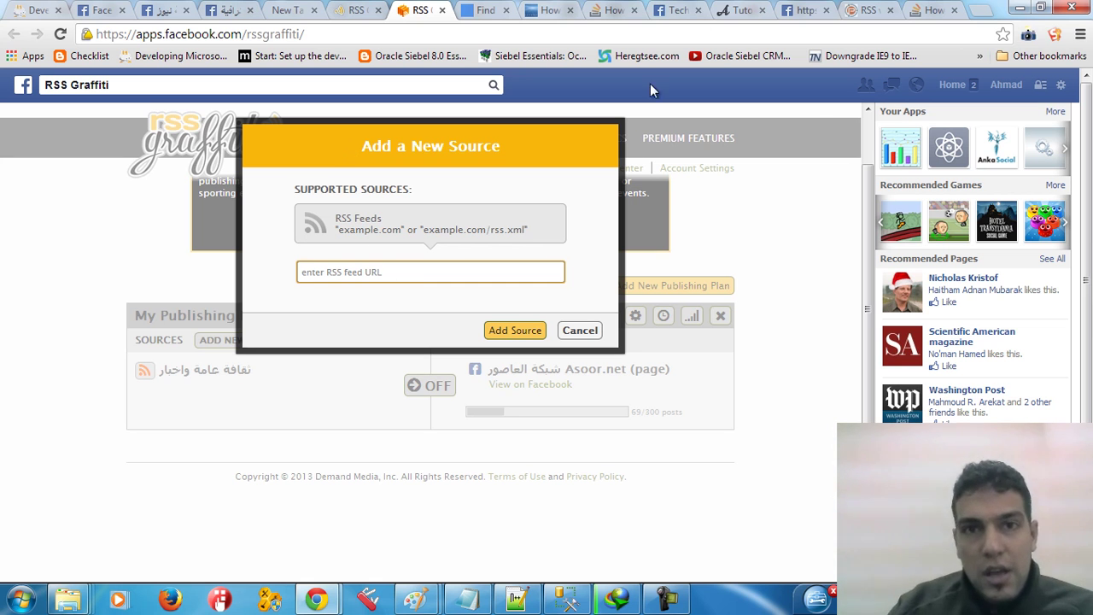
left_click(224, 11)
left_click(167, 10)
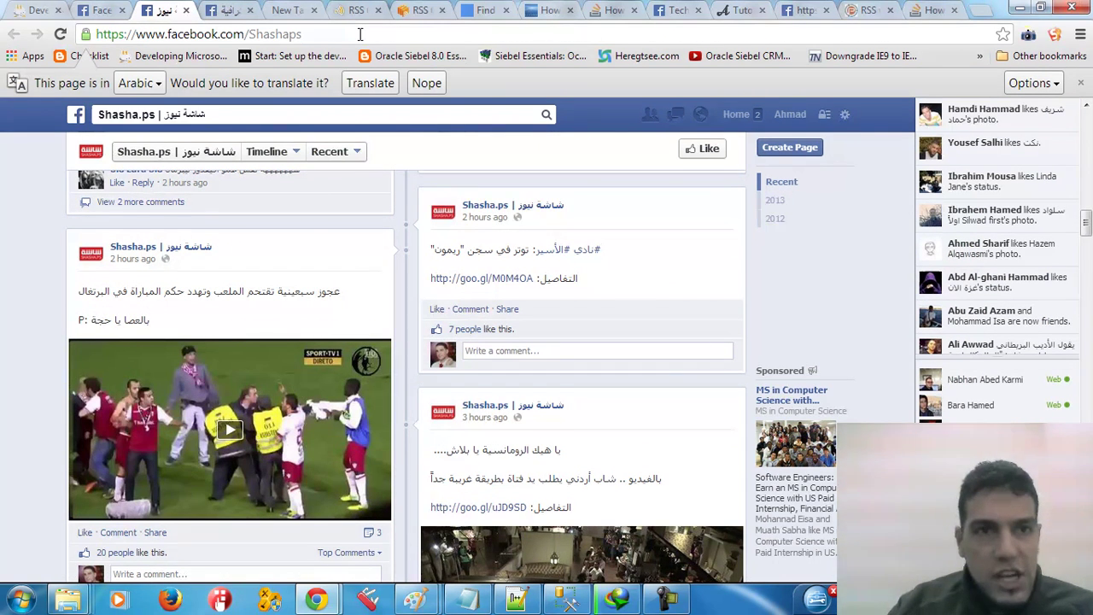
left_click_drag(355, 36, 96, 36)
key("ctrl+c")
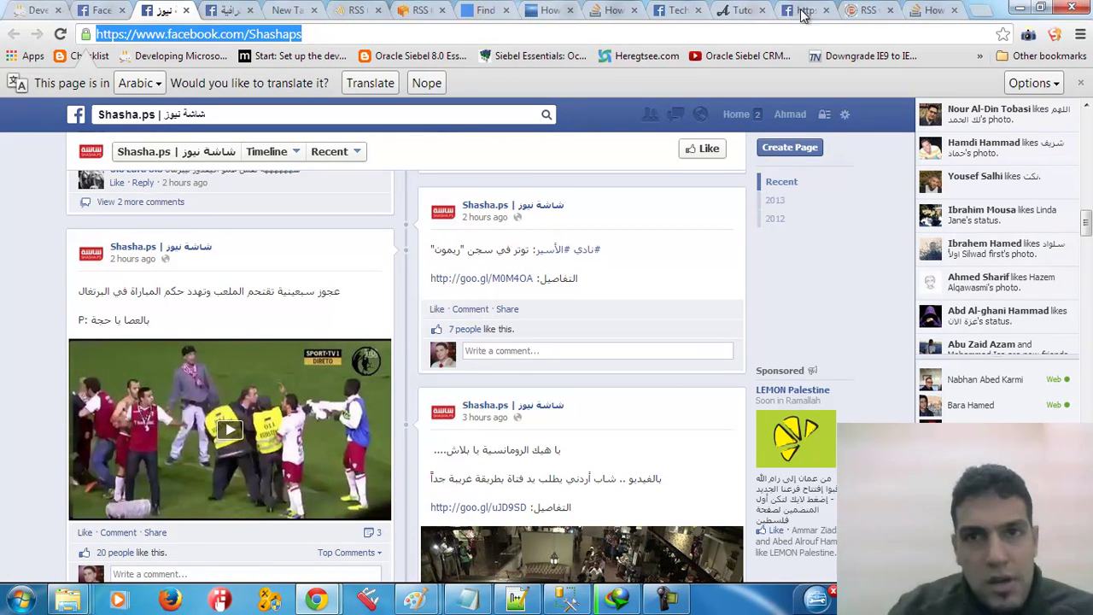
left_click(739, 9)
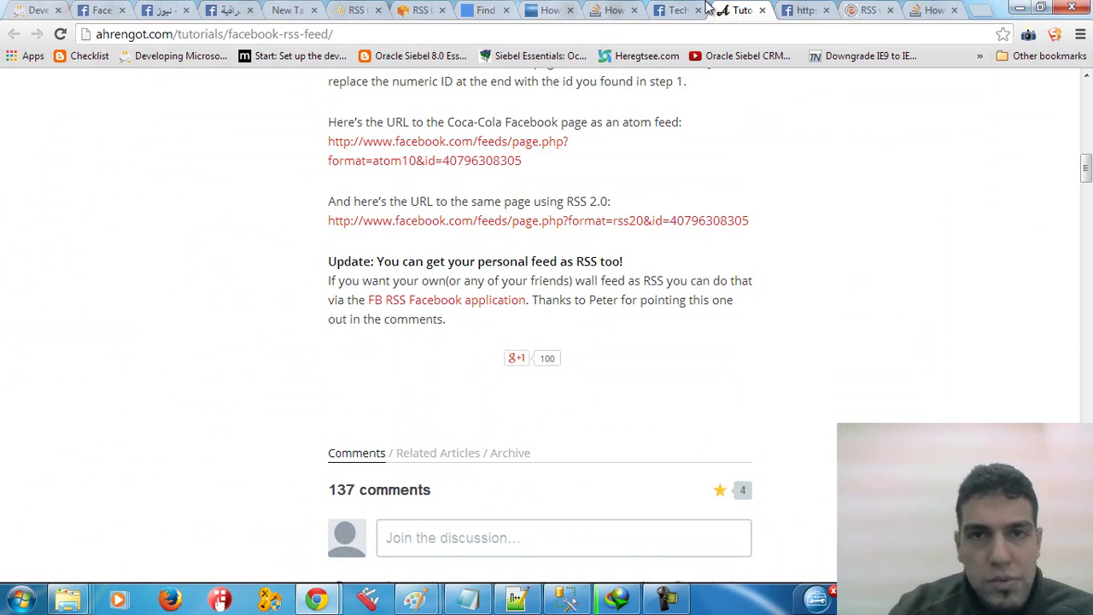
left_click(485, 9)
left_click(254, 32)
key("Return")
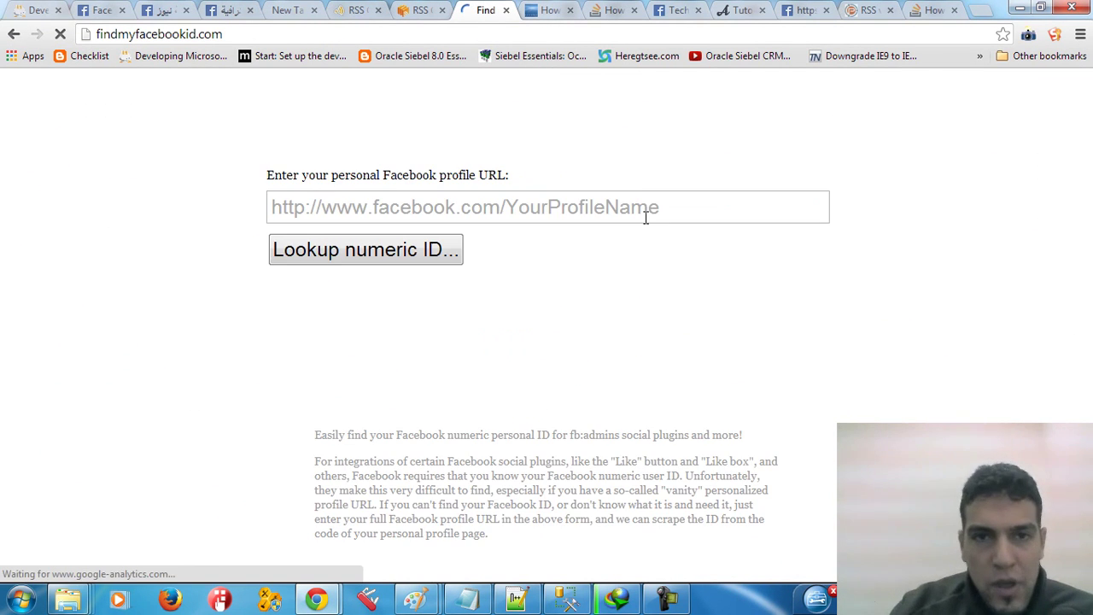
left_click(393, 207)
key("ctrl+v")
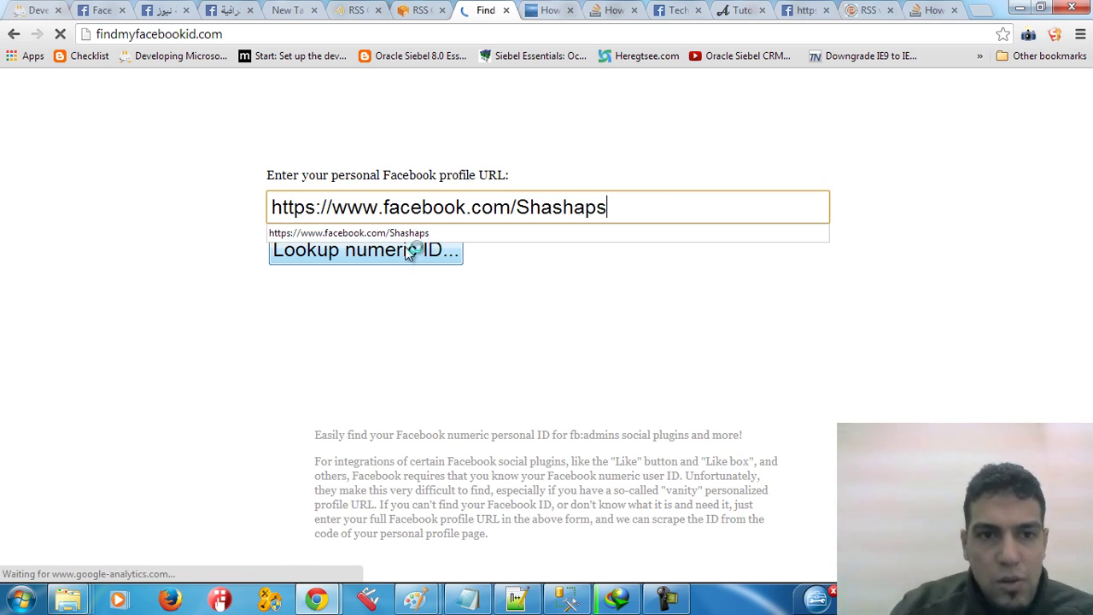
left_click(378, 251)
left_click(353, 258)
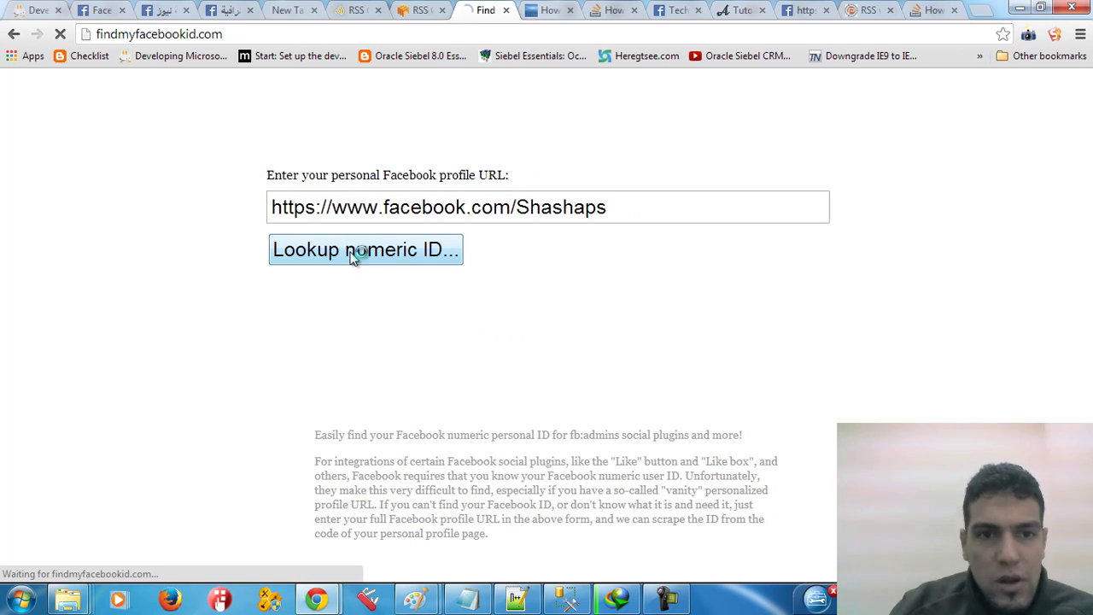
left_click_drag(724, 243, 353, 228)
- Open the ahrengot tutorial's example Facebook RSS 2.0 feed link in a new tab
left_click(539, 10)
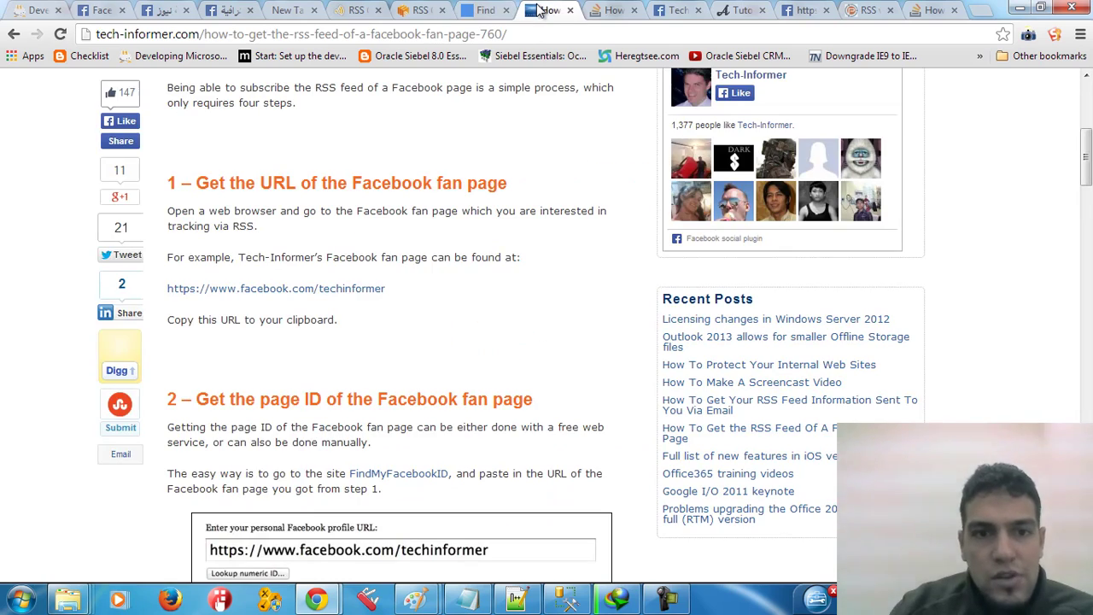
left_click(610, 10)
left_click(686, 8)
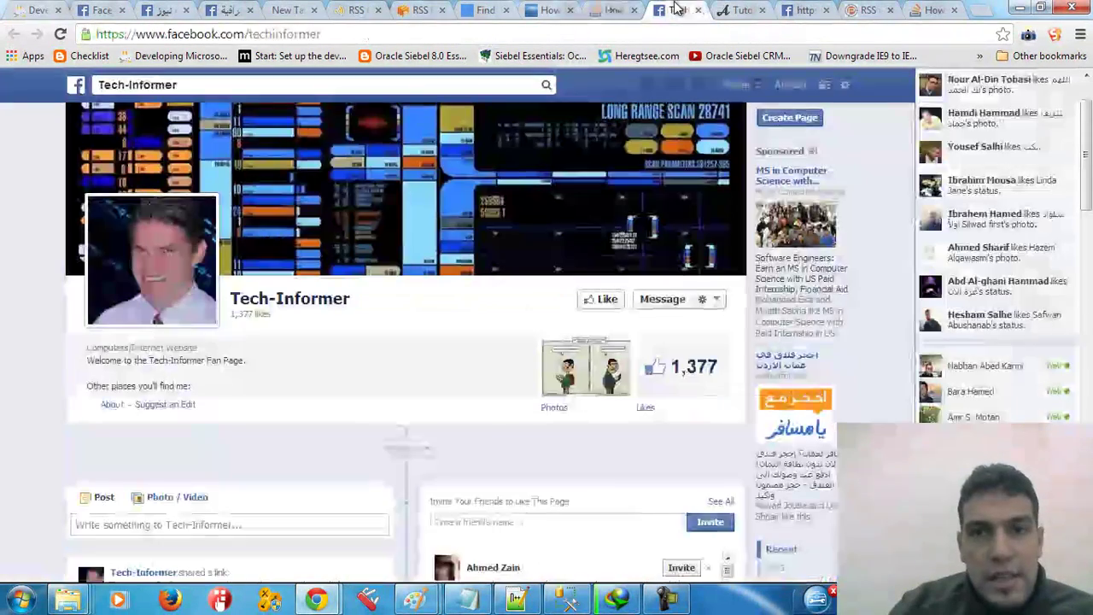
left_click(740, 11)
mouse_move(790, 216)
left_mouse_down()
mouse_move(370, 215)
mouse_move(317, 227)
mouse_move(716, 222)
mouse_move(777, 231)
left_mouse_up()
left_click(744, 227)
right_click(711, 220)
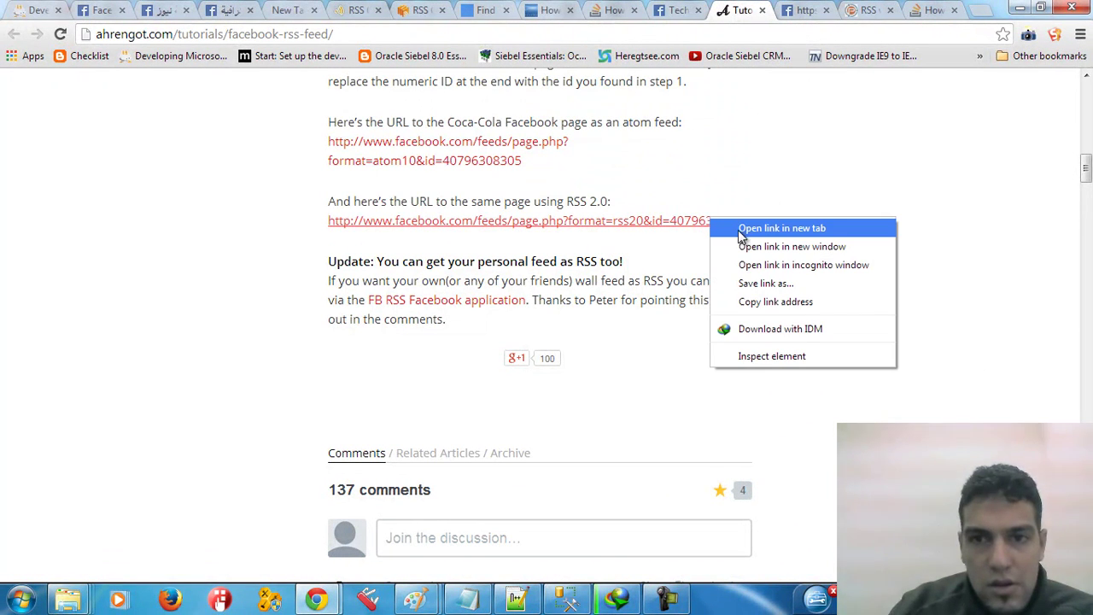
left_click(763, 234)
- Move the feed tab beside RSS Graffiti and return to the numeric ID result to copy it
left_click_drag(748, 7, 446, 6)
left_click(389, 9)
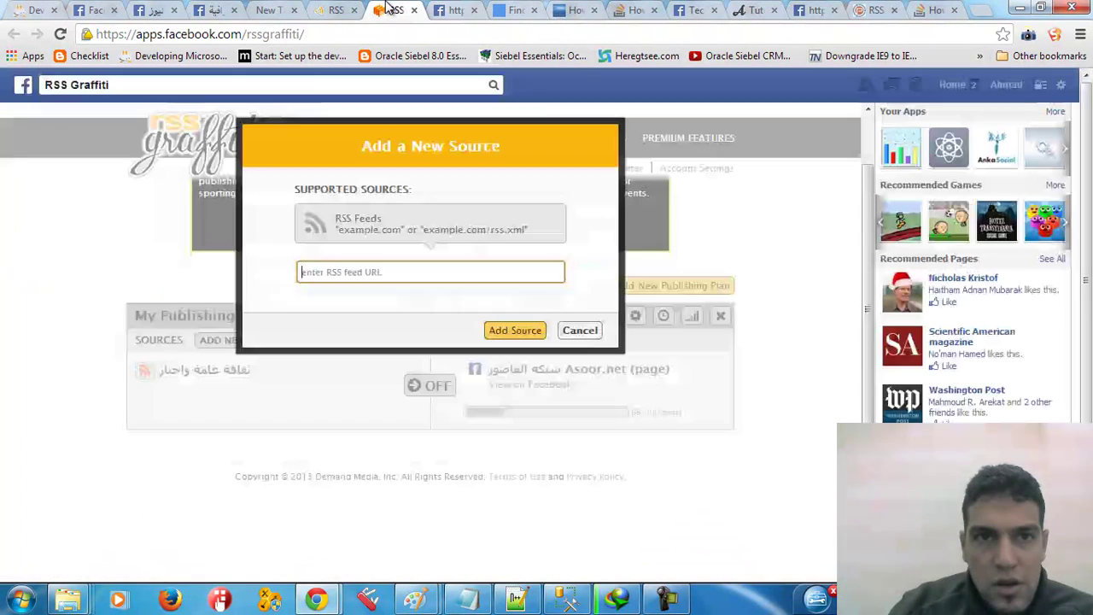
left_click(461, 12)
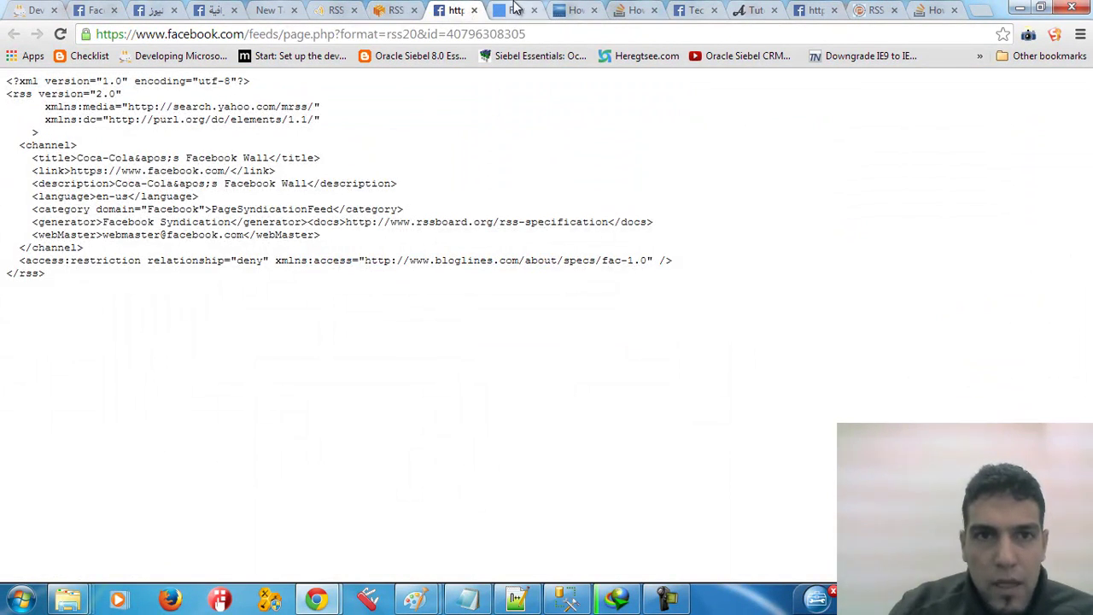
left_click(518, 8)
left_click(578, 8)
left_click(635, 10)
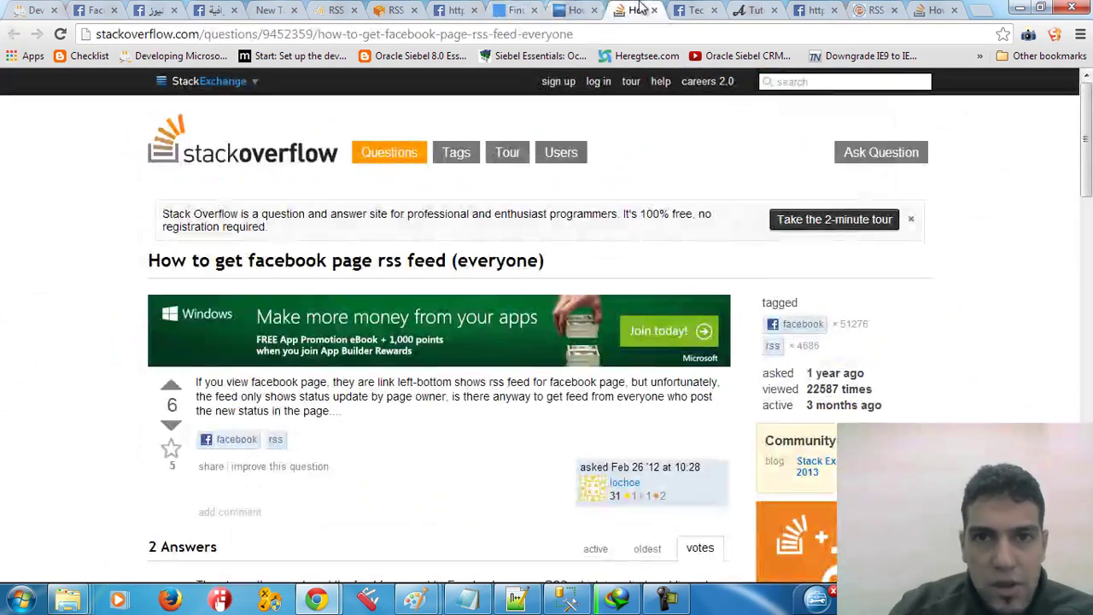
left_click(749, 10)
left_click(577, 9)
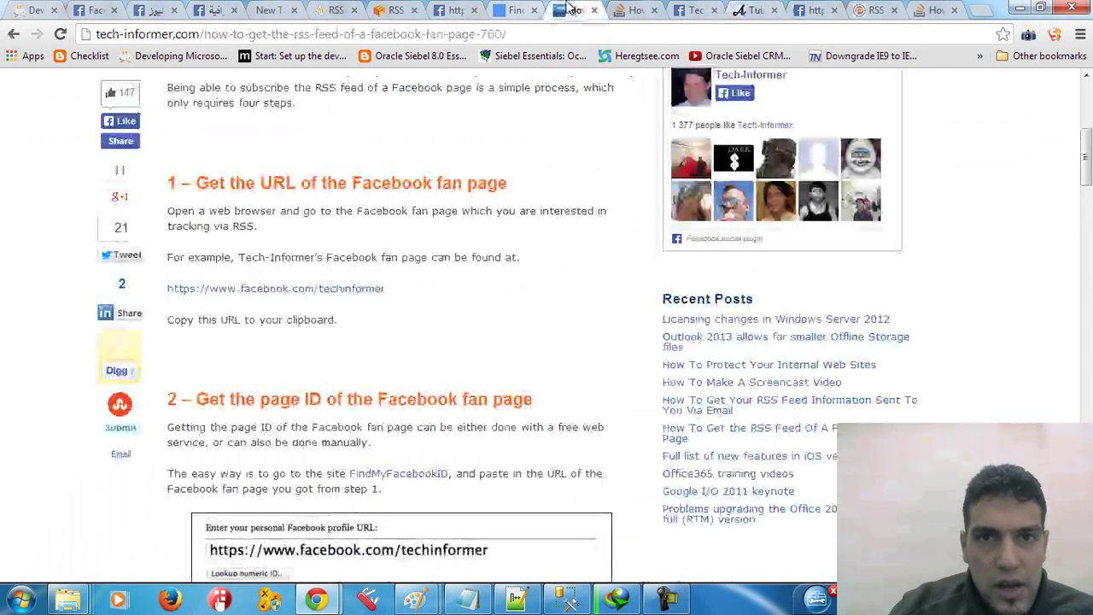
left_click(516, 9)
right_click(611, 254)
left_click(647, 268)
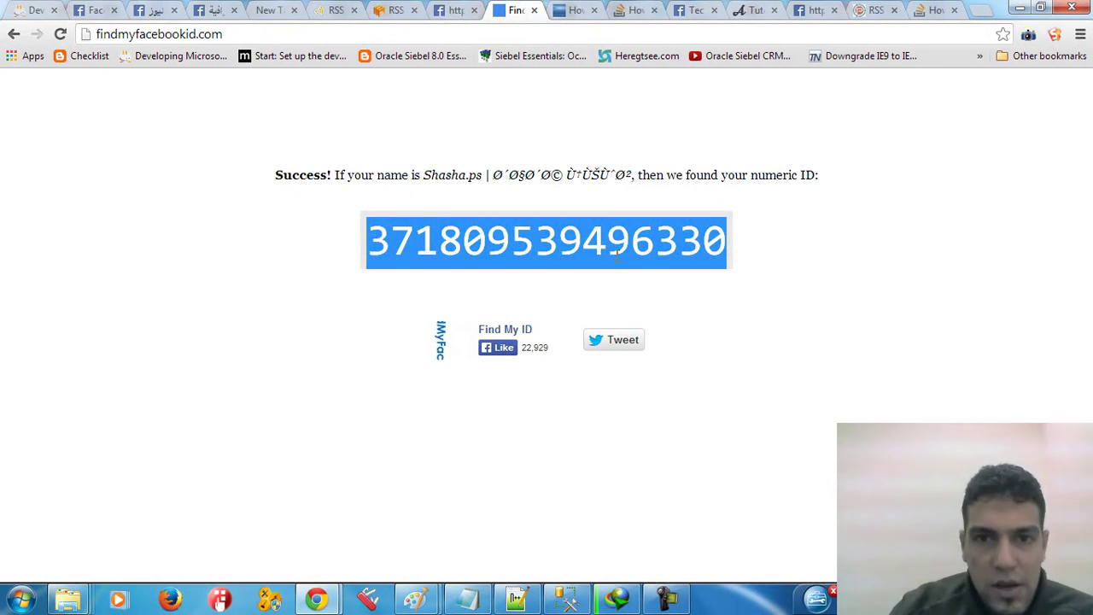
left_click(453, 10)
left_click_drag(447, 34, 527, 35)
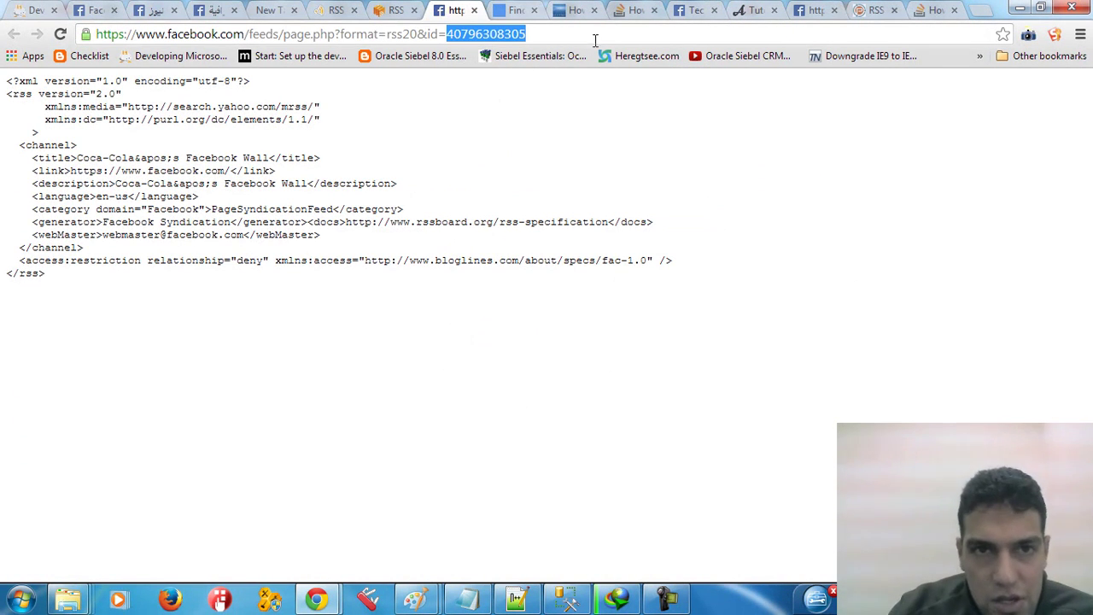
key("ctrl+v")
key("Return")
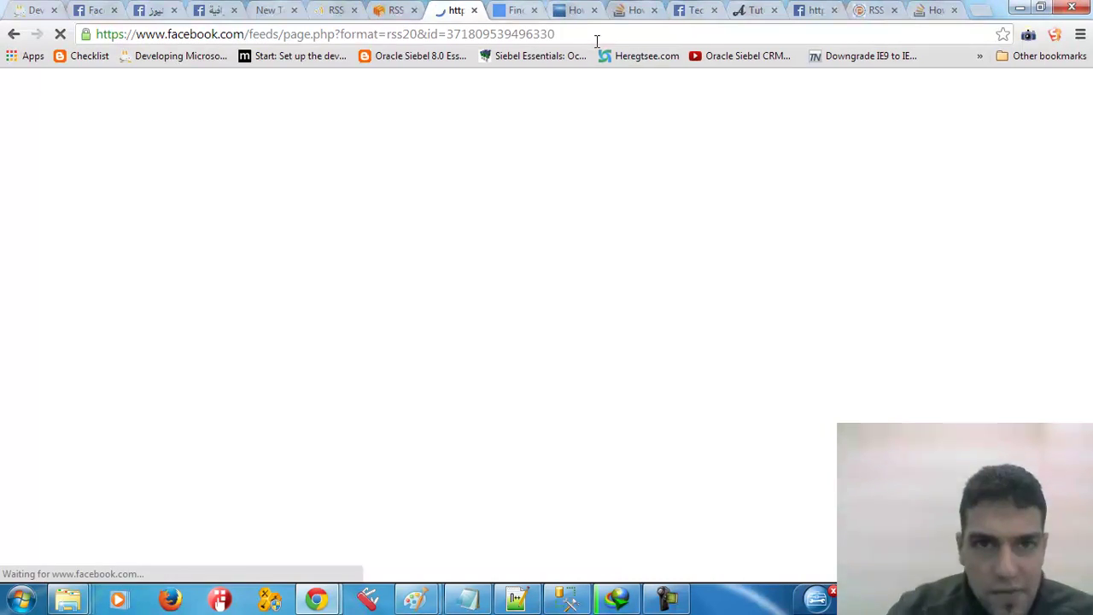
- Copy the loaded feed's full address and go back to the RSS Graffiti dialog
left_click(271, 36)
right_click(272, 36)
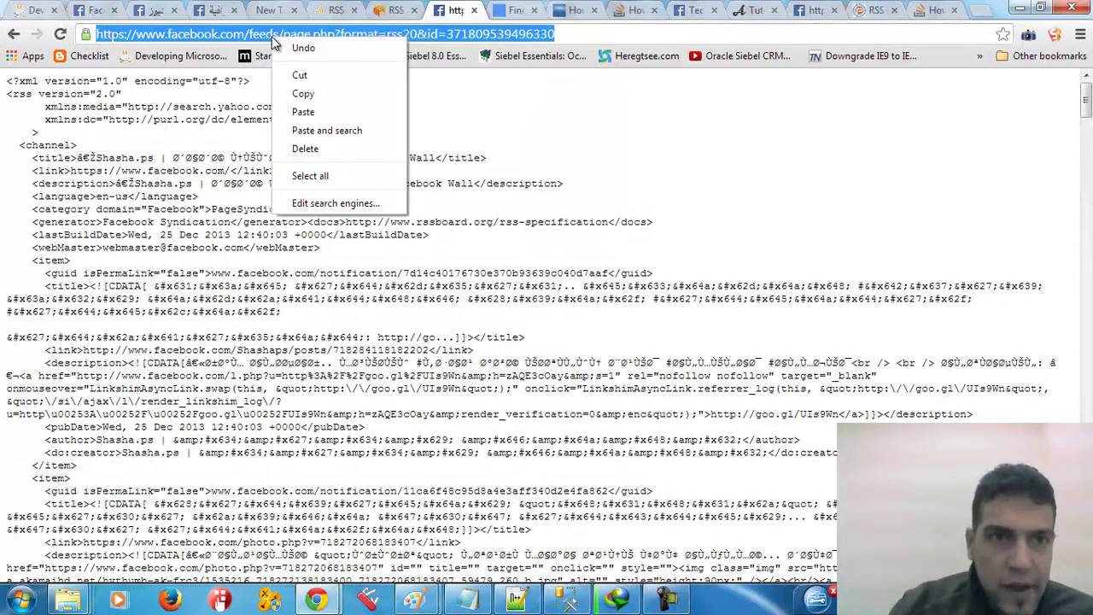
left_click(304, 94)
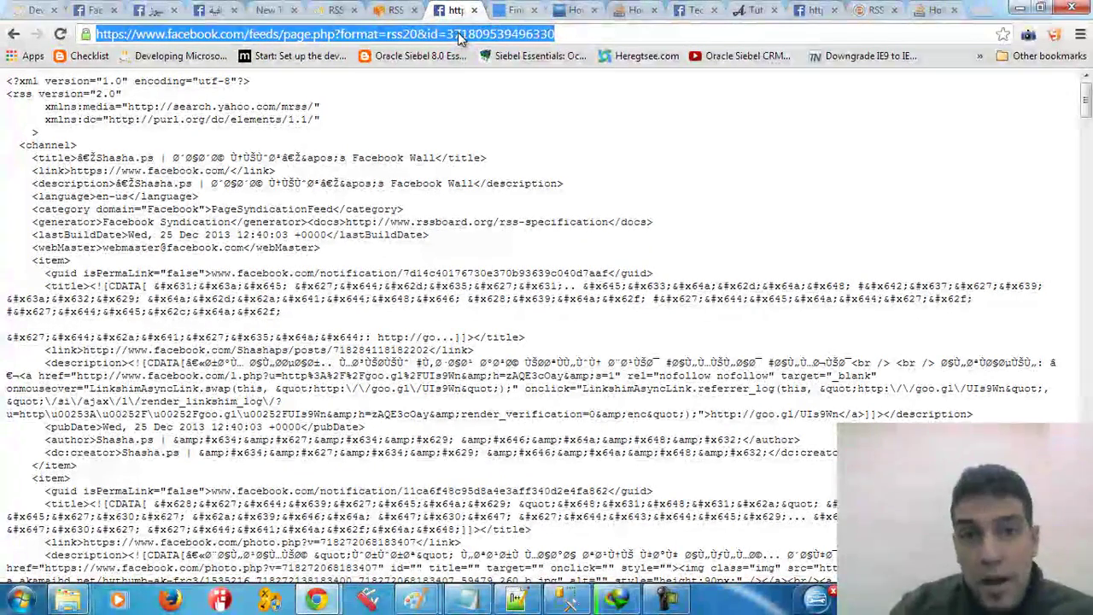
left_click(386, 9)
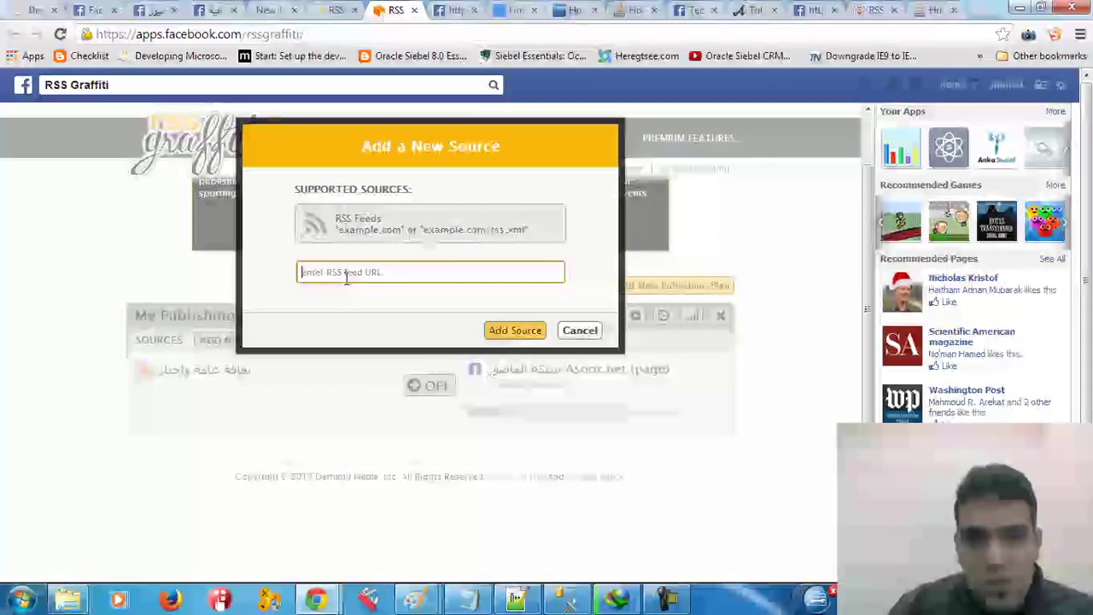
- Paste the Shasha.ps RSS 2.0 feed address as the new source URL, leaving post order unchanged
key("ctrl+v")
left_click(384, 300)
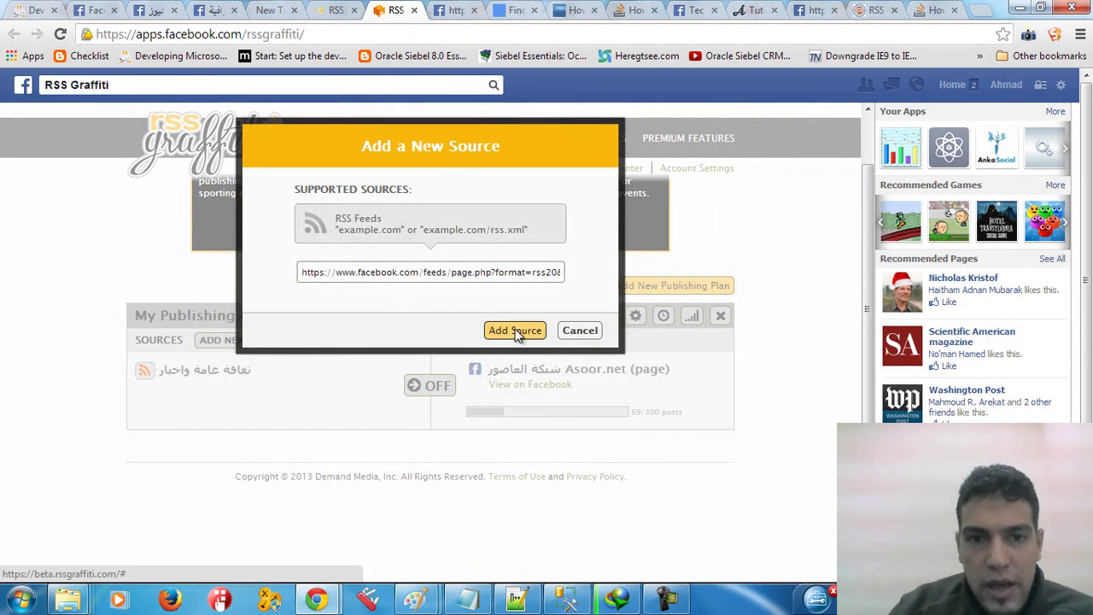
left_click(515, 331)
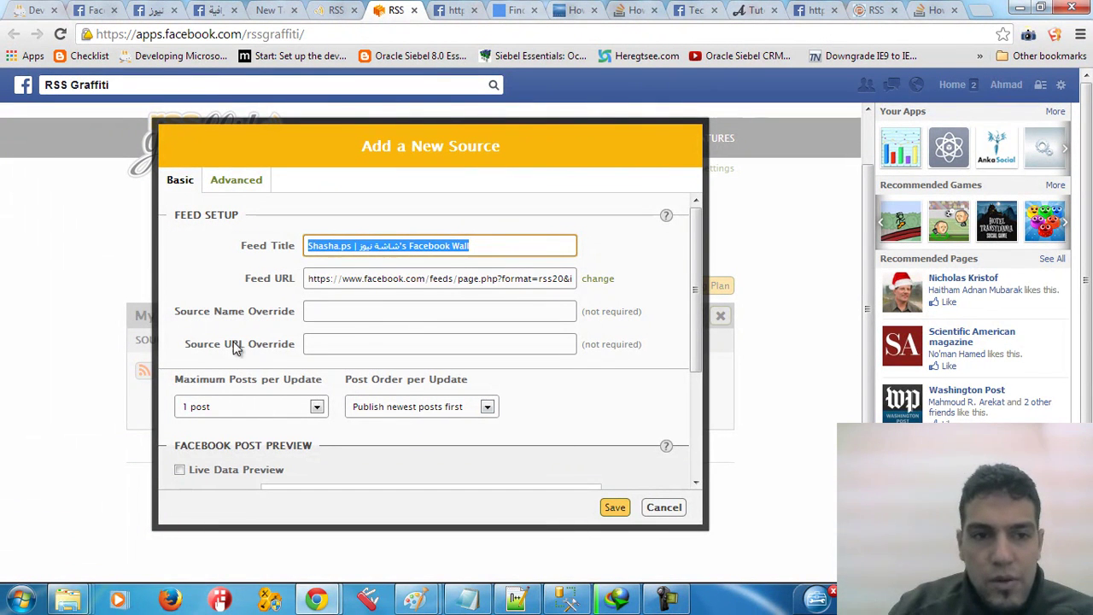
scroll(432, 410, "down", 3)
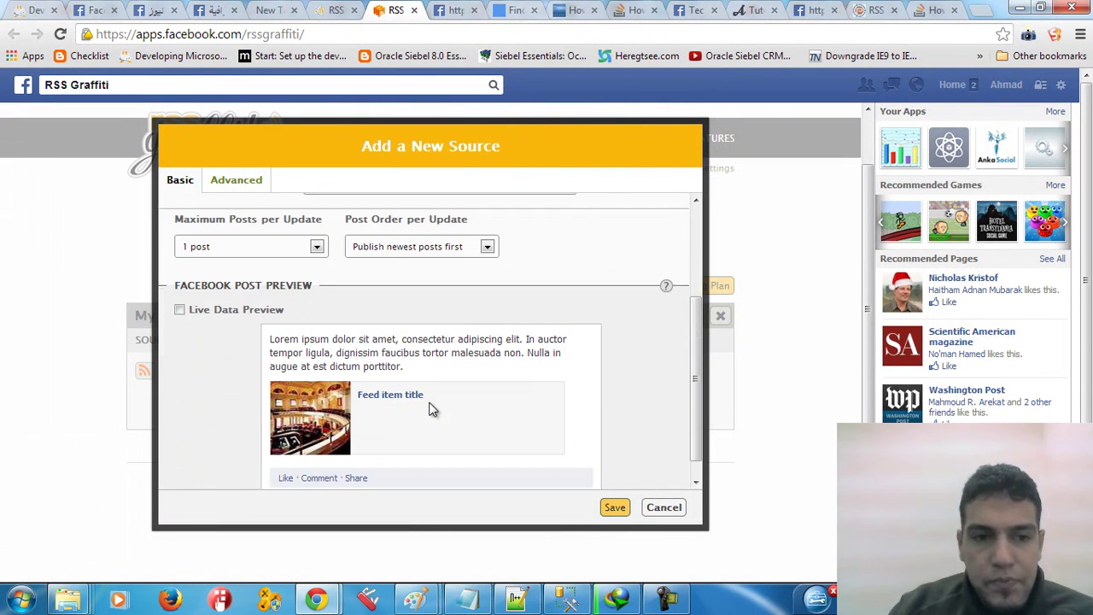
scroll(427, 317, "up", 3)
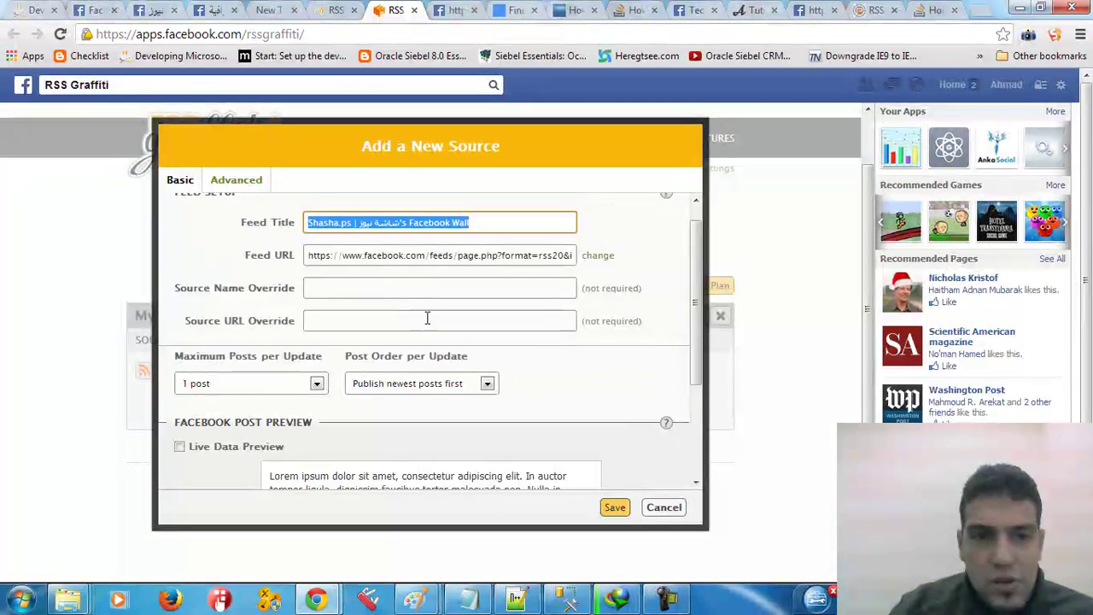
left_click(435, 384)
left_click(534, 388)
- Set the feed title to 'شبكة العاصور | شاشة' and verify the feed URL
left_click(360, 292)
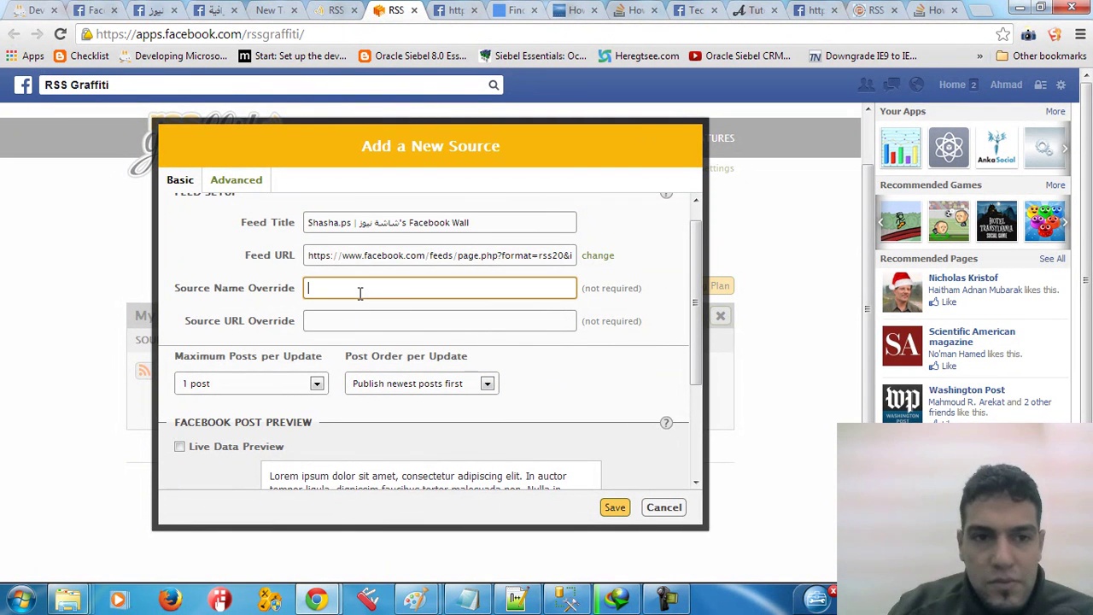
left_click_drag(514, 230, 3, 218)
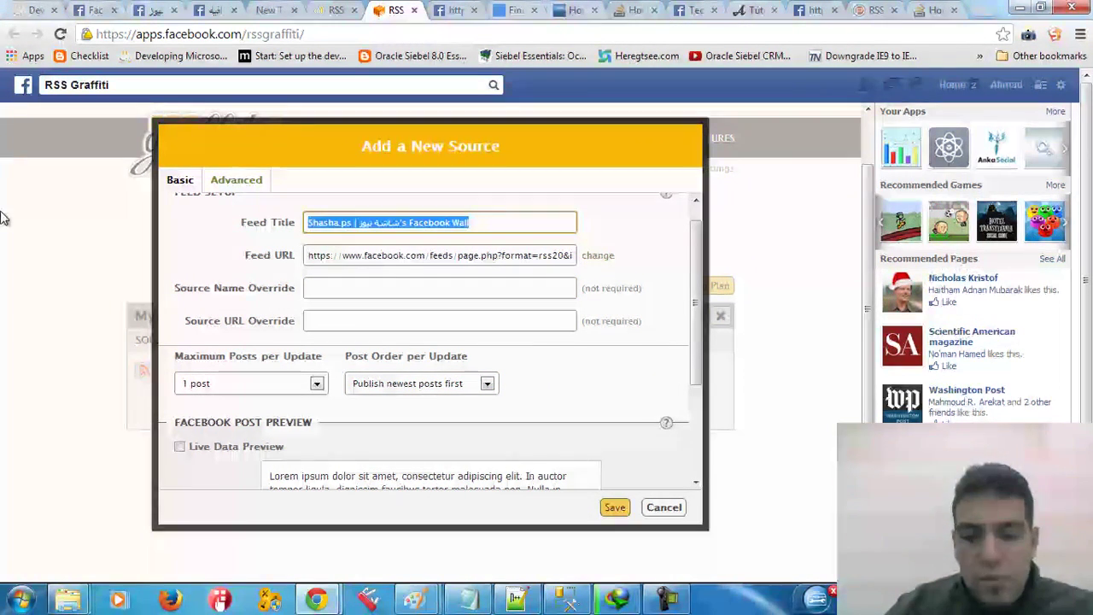
type("شبكة العاصور")
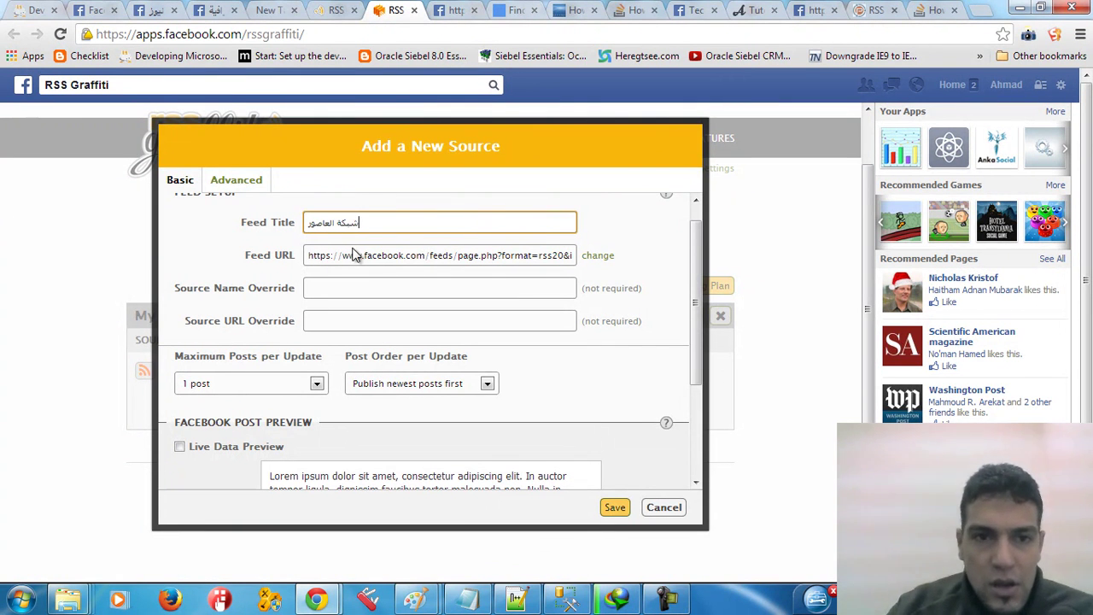
left_click(377, 261)
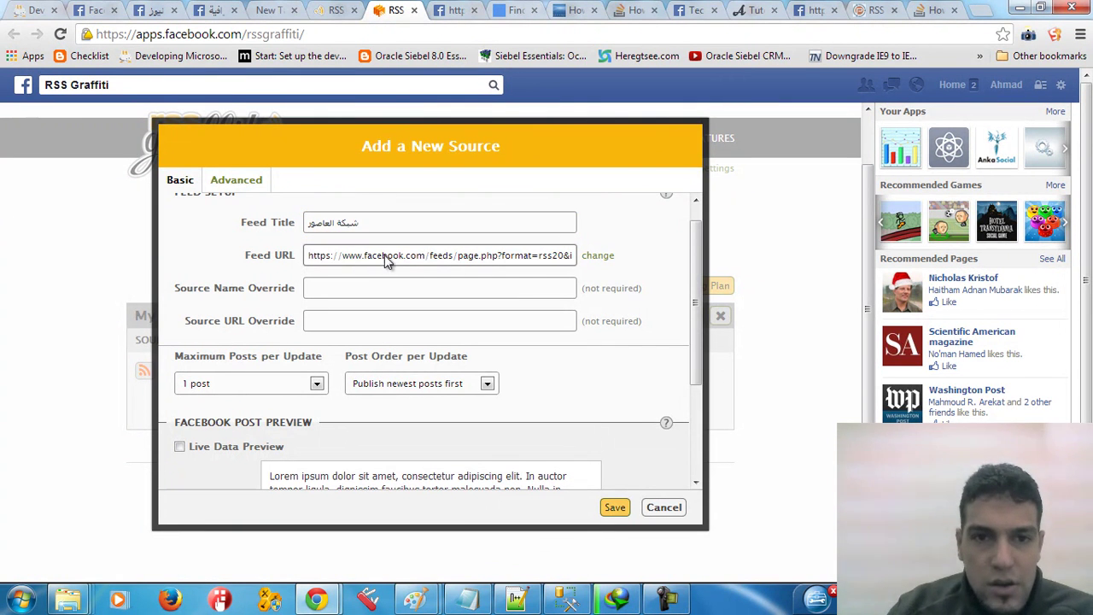
left_click_drag(423, 262, 623, 253)
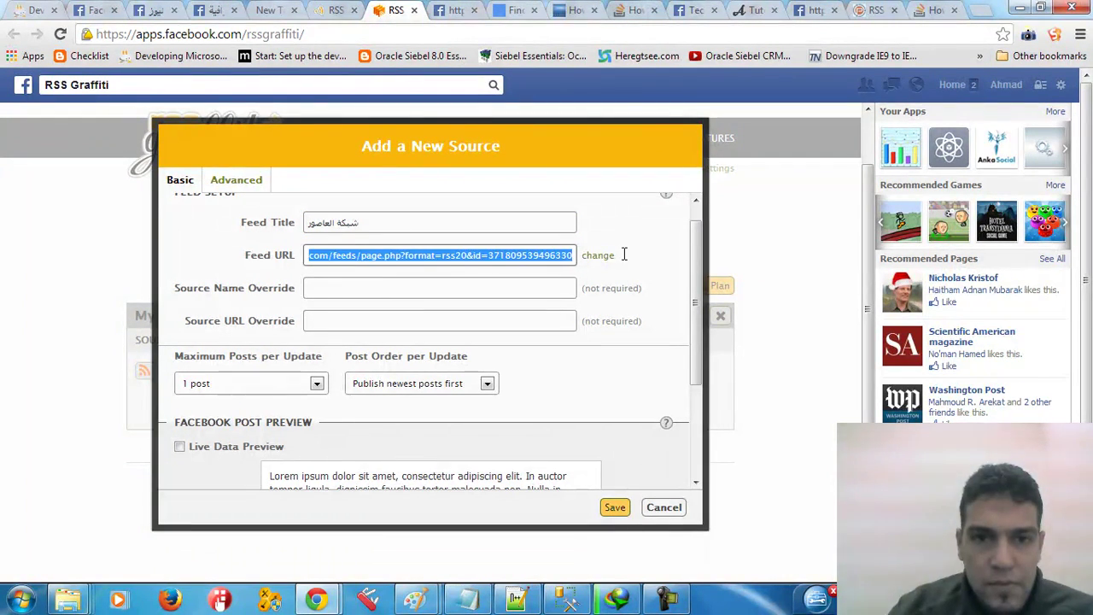
left_click(453, 263)
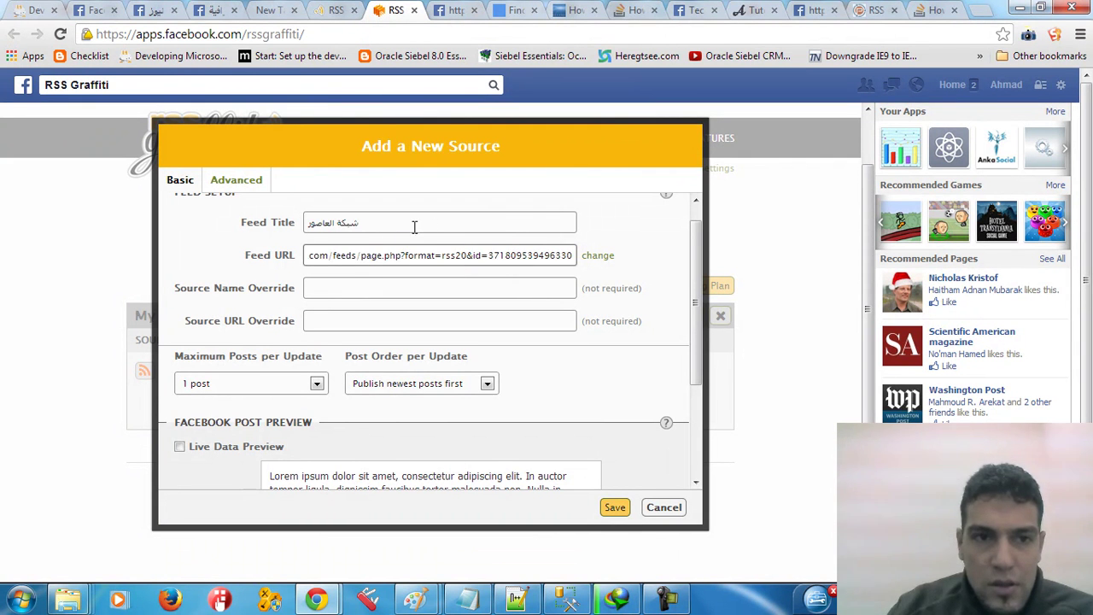
left_click_drag(393, 226, 201, 229)
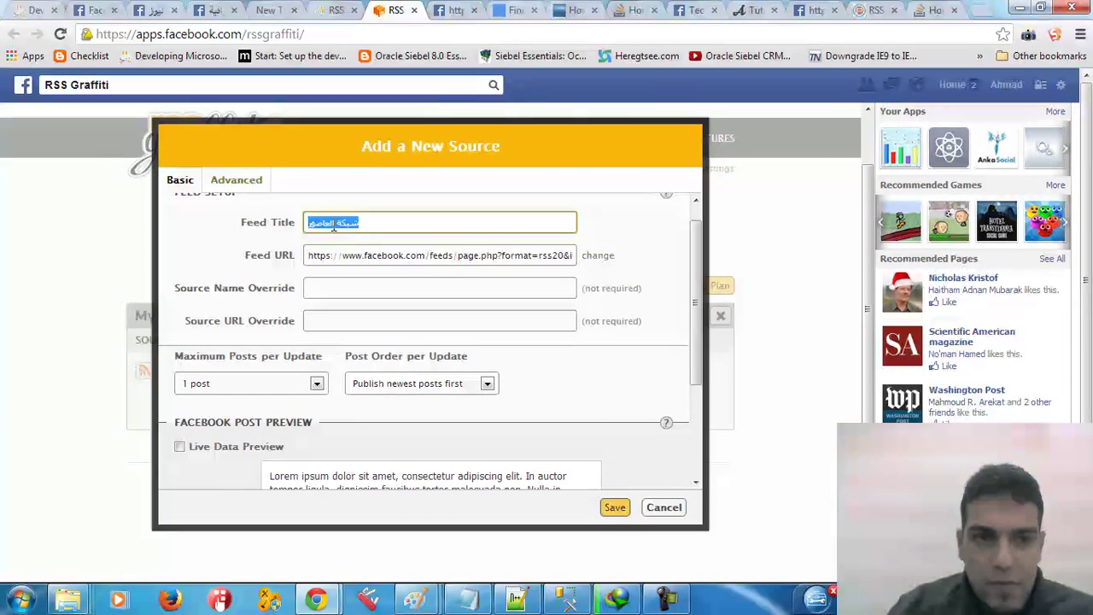
left_click(412, 224)
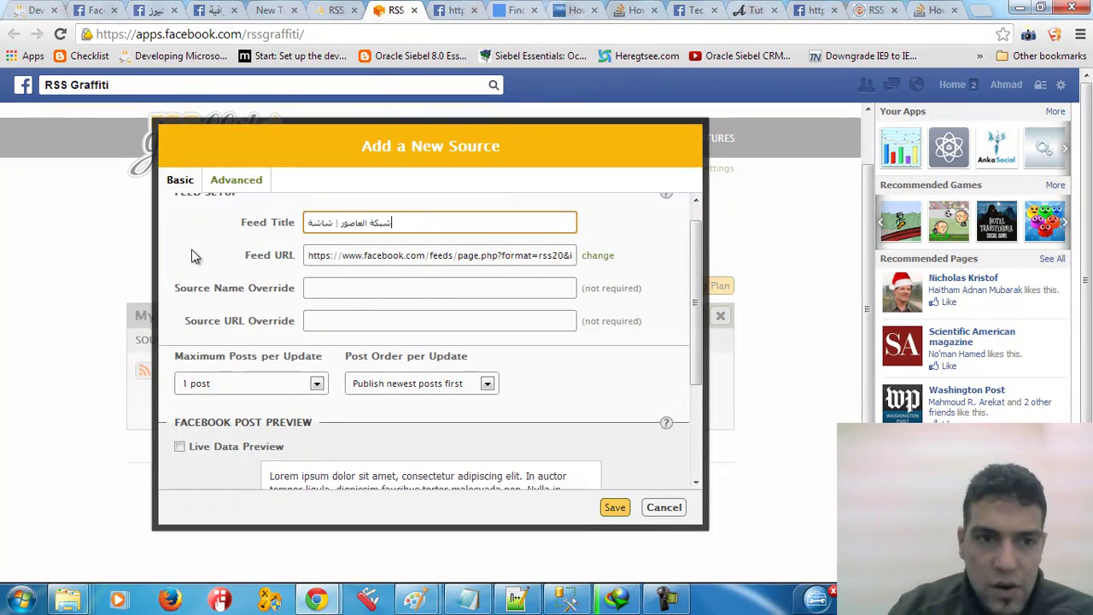
- Save the new feed source, then review and cancel the source, plan and scheduling settings
left_click(611, 507)
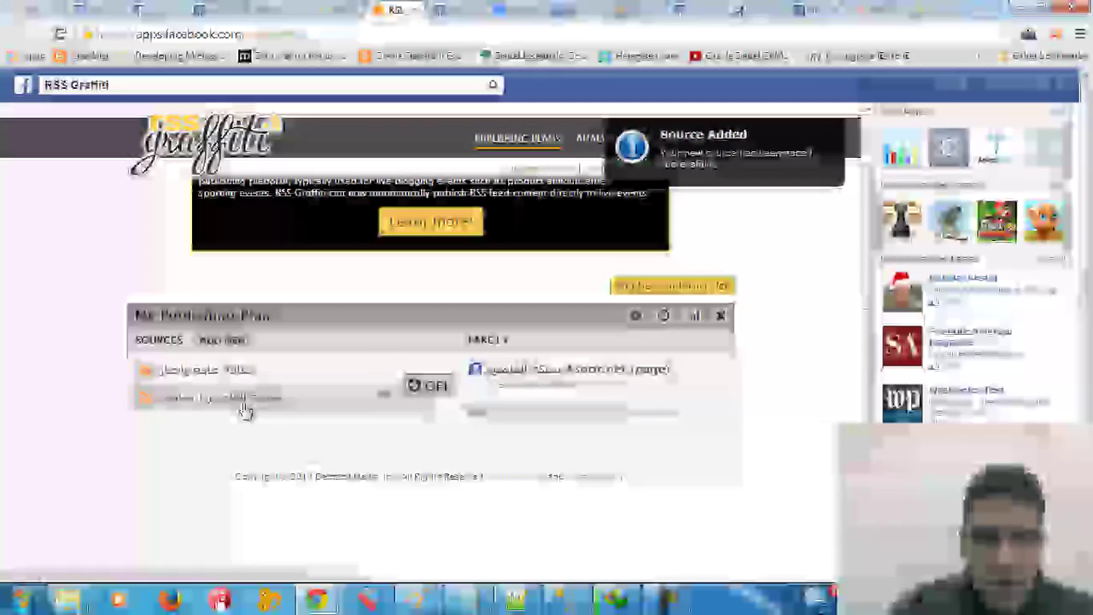
left_click(275, 403)
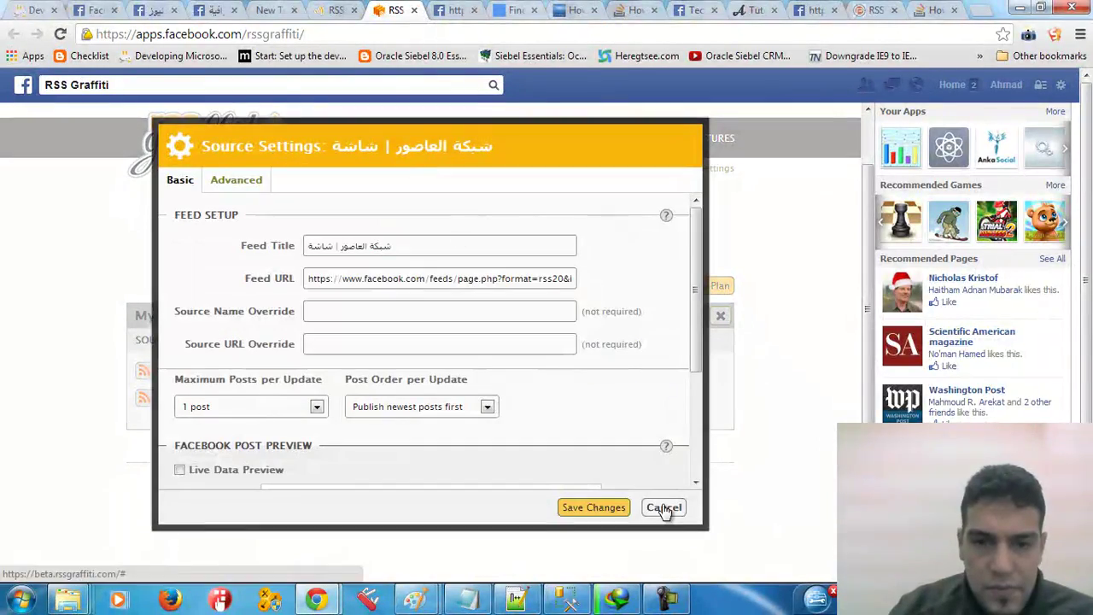
left_click(660, 507)
left_click(635, 315)
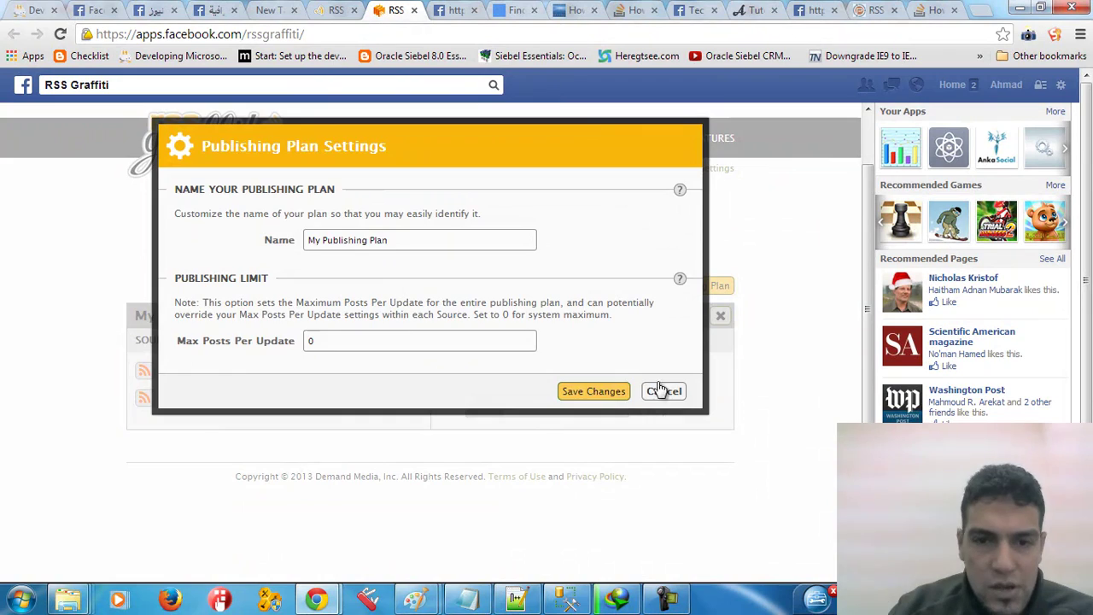
left_click(651, 391)
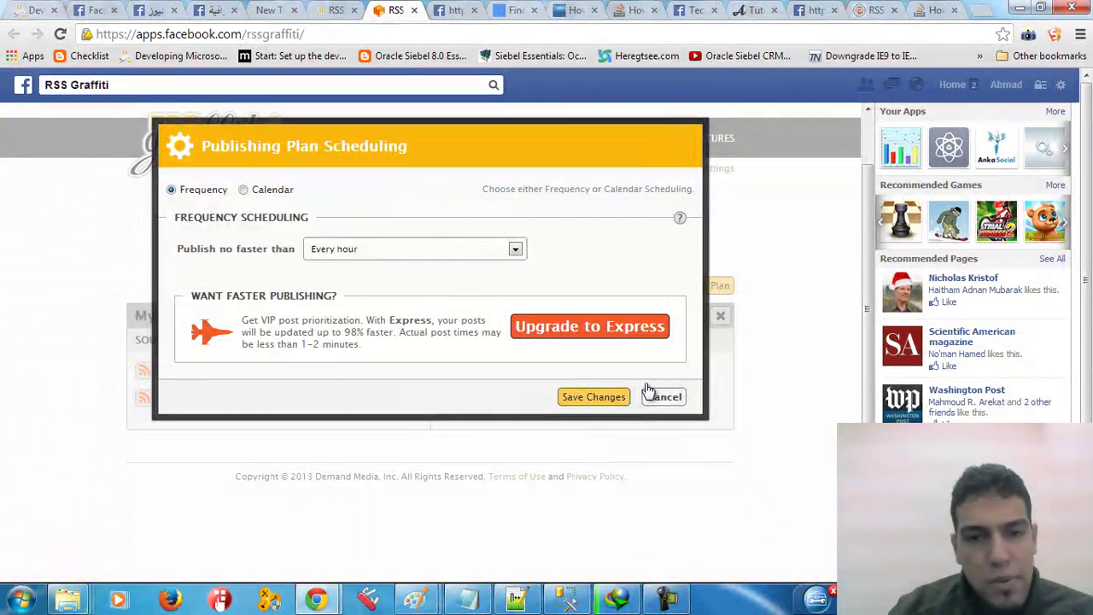
left_click(664, 397)
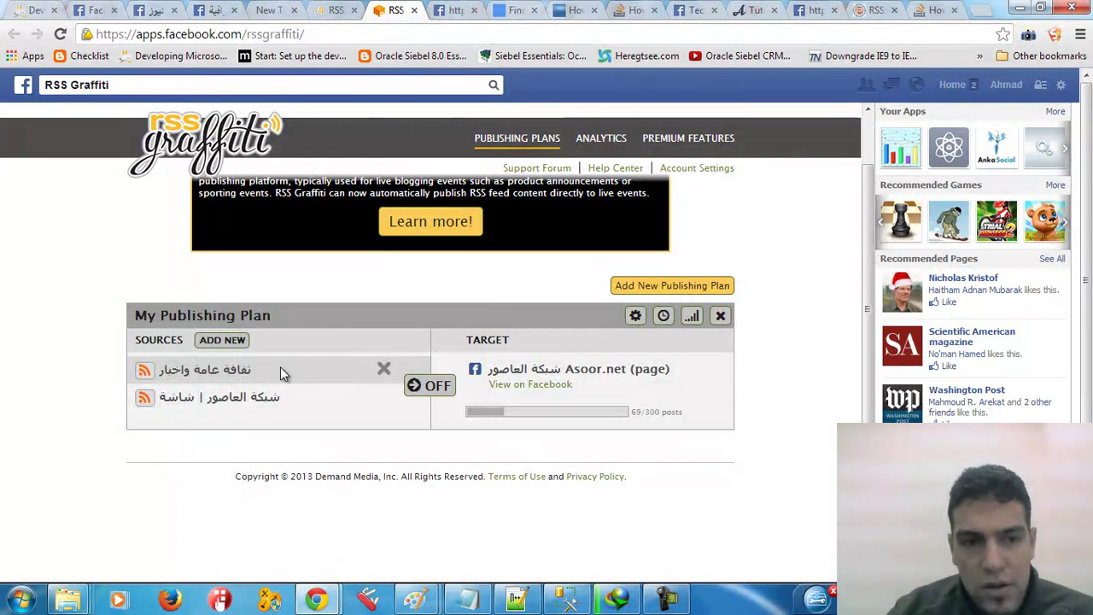
- Turn the publishing plan ON and review the first source's advanced settings without changes
left_click(437, 386)
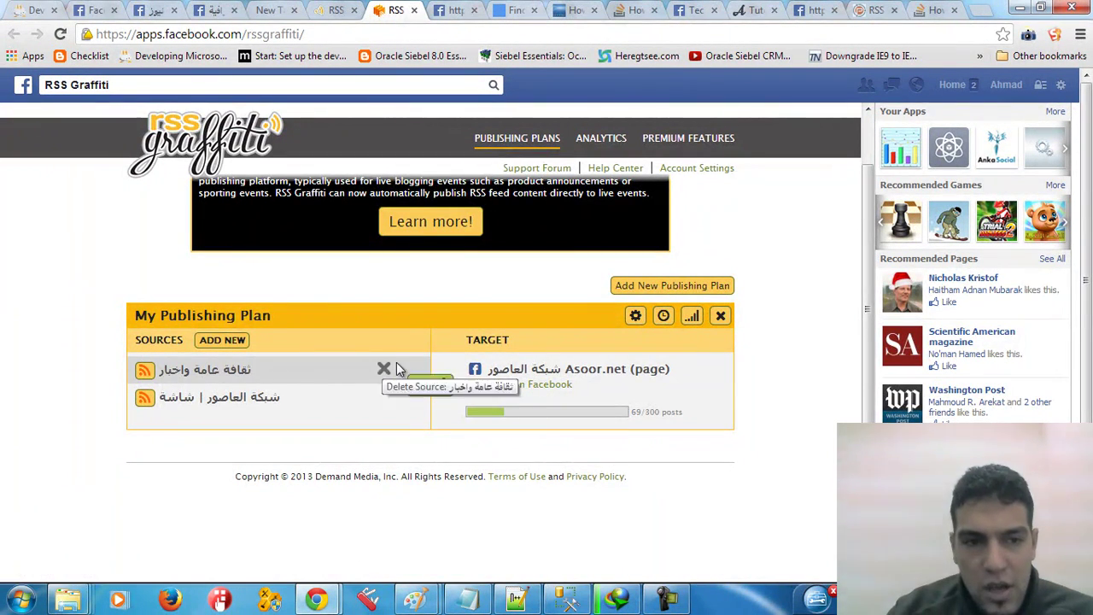
left_click(214, 371)
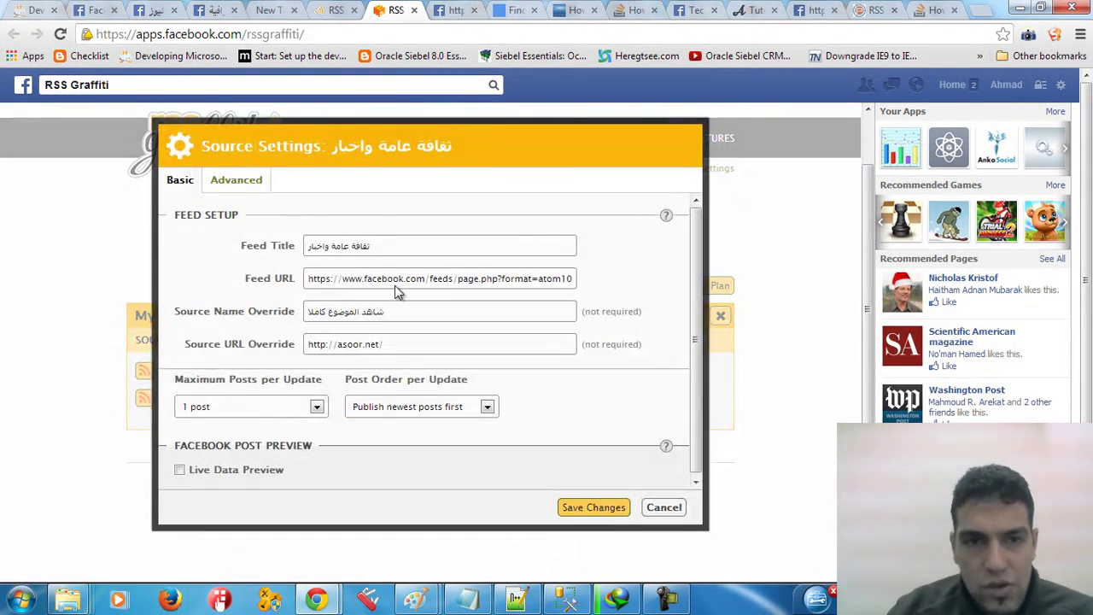
scroll(480, 394, "down", 3)
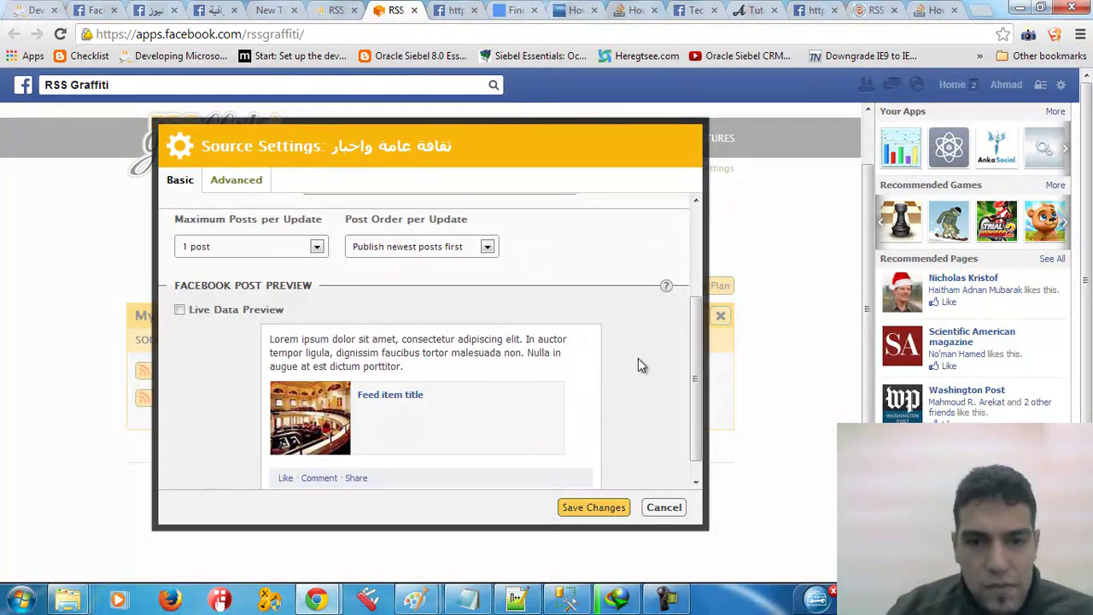
scroll(350, 295, "up", 3)
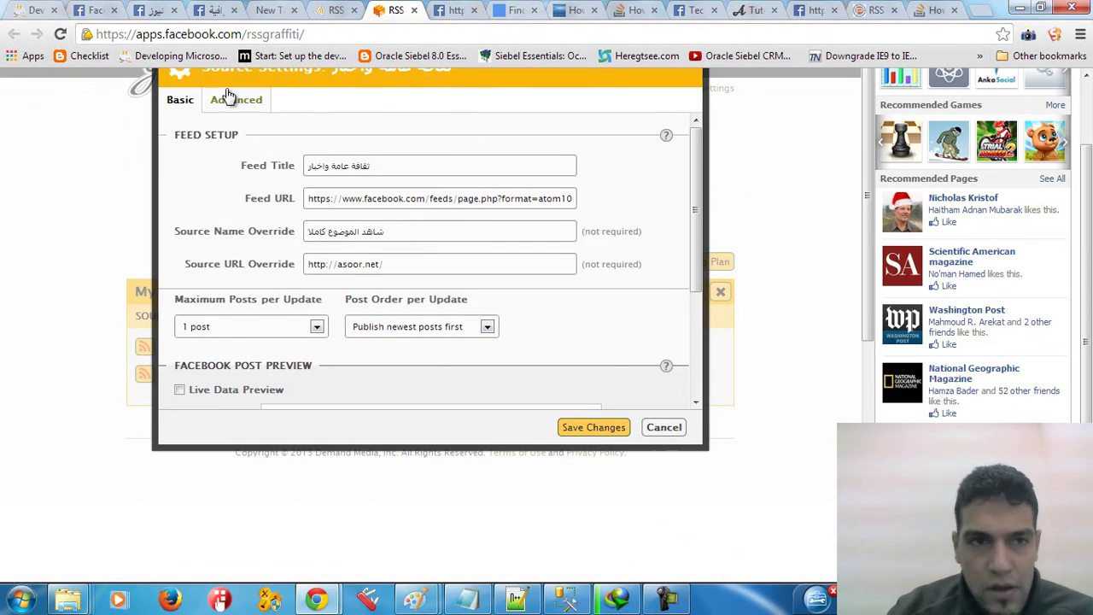
left_click(230, 99)
scroll(500, 265, "down", 5)
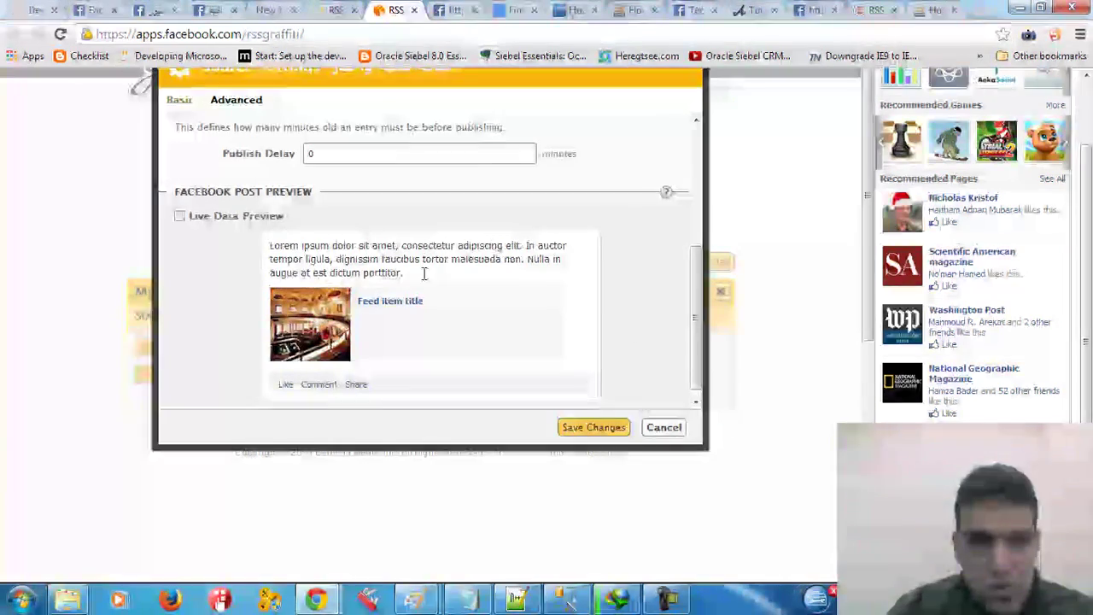
left_click(664, 427)
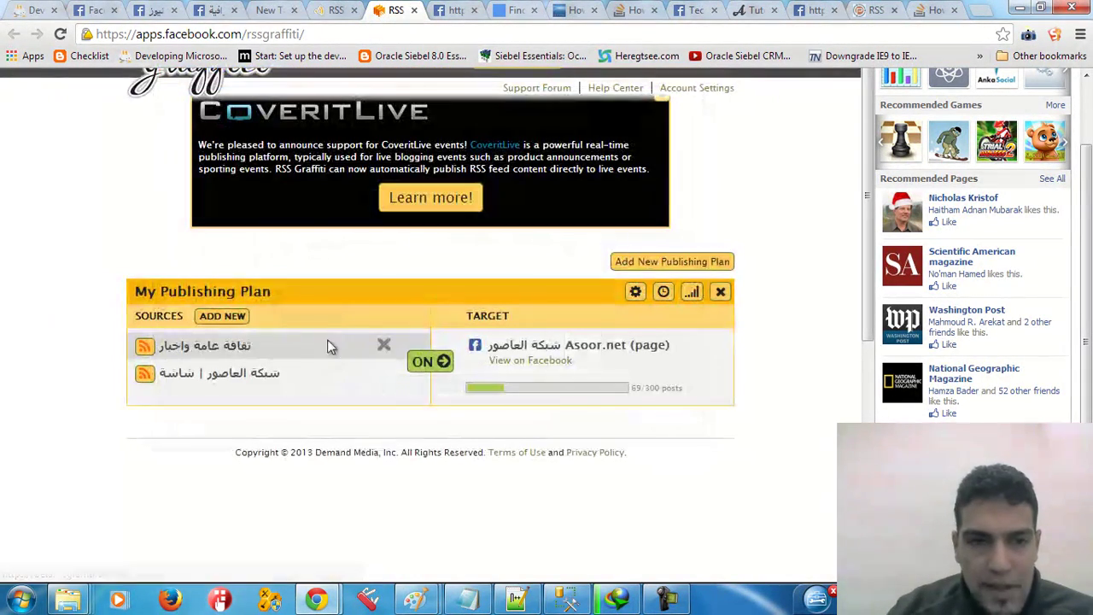
- Delete the original source and check the remaining 'شبكة العاصور | شاشة' source's settings
left_click(383, 345)
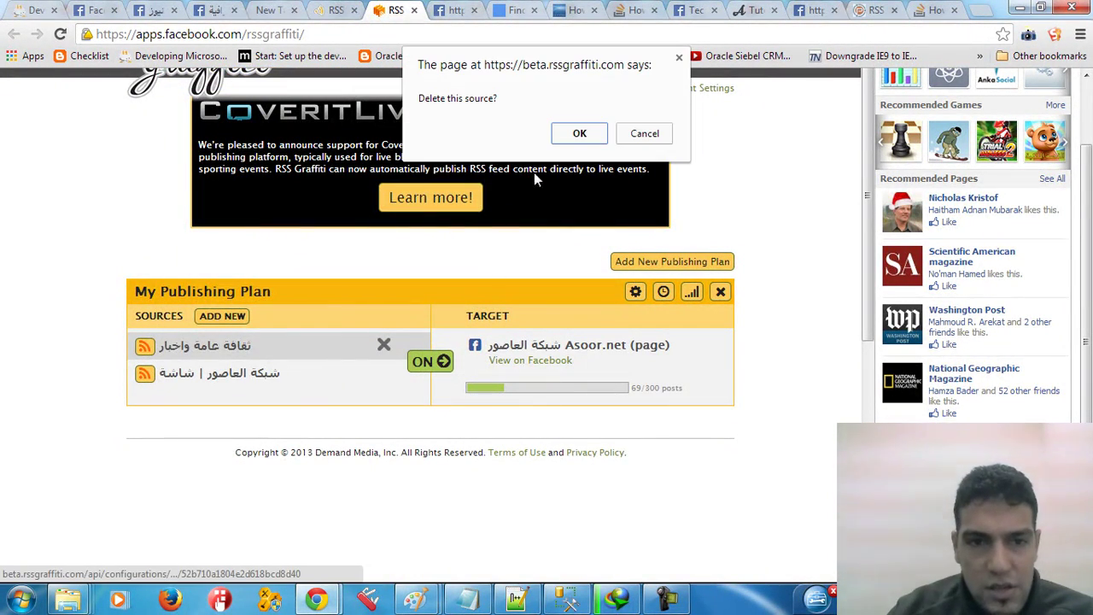
left_click(579, 134)
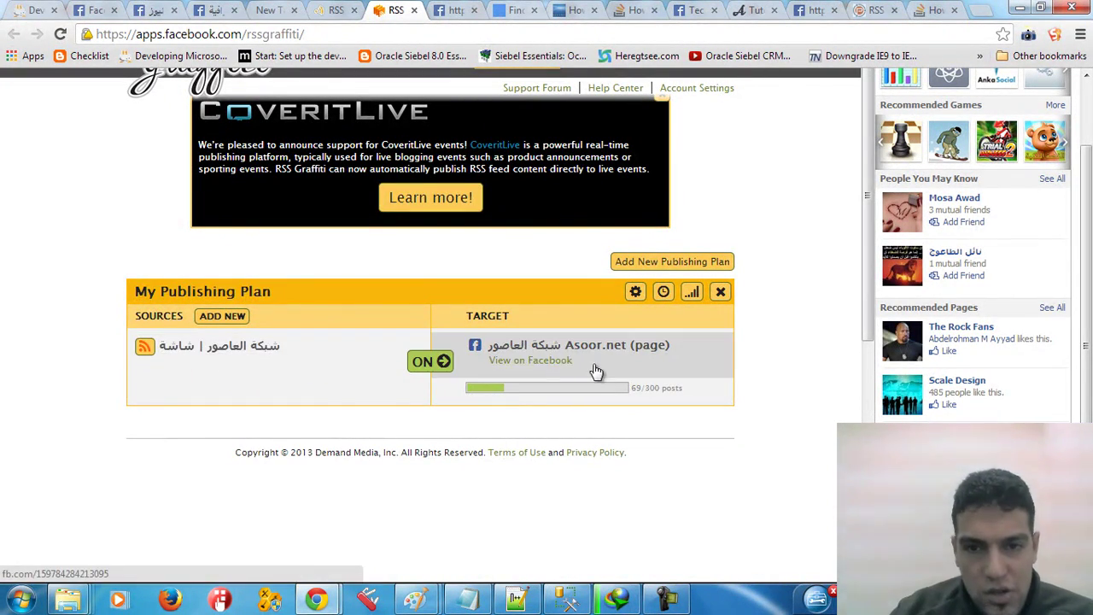
left_click(244, 350)
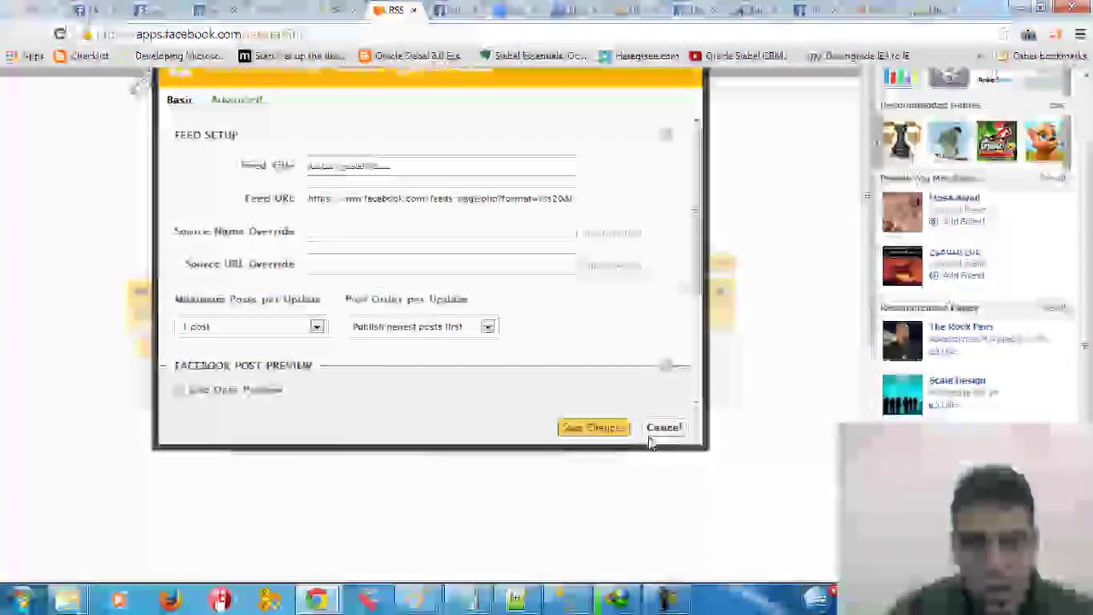
left_click(663, 427)
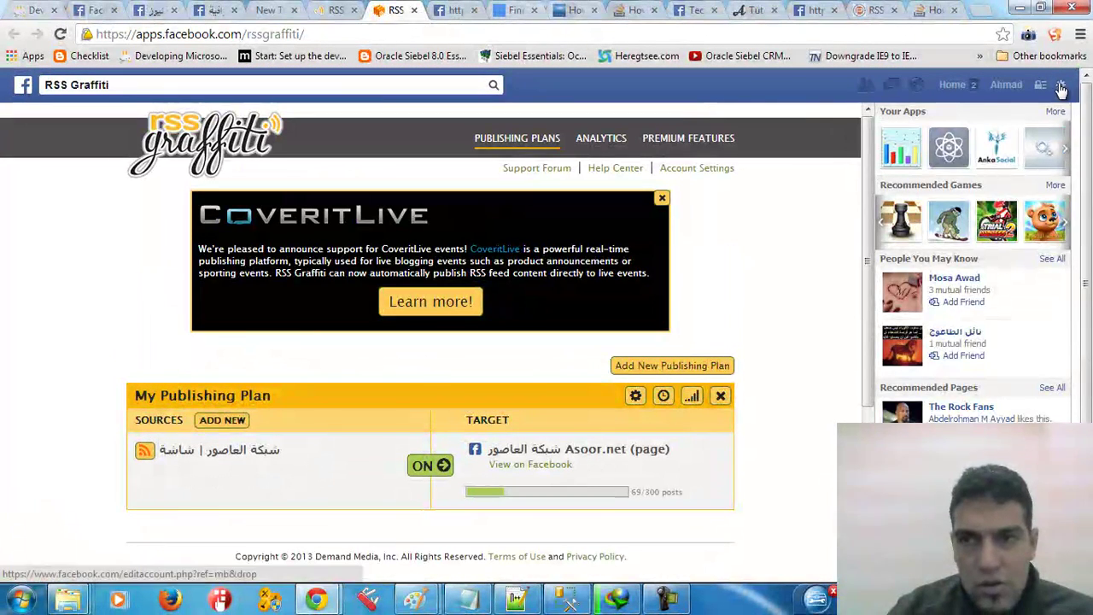
- Use Facebook as the Asoor.net page and scroll its timeline to the newly shared post
left_click(1061, 88)
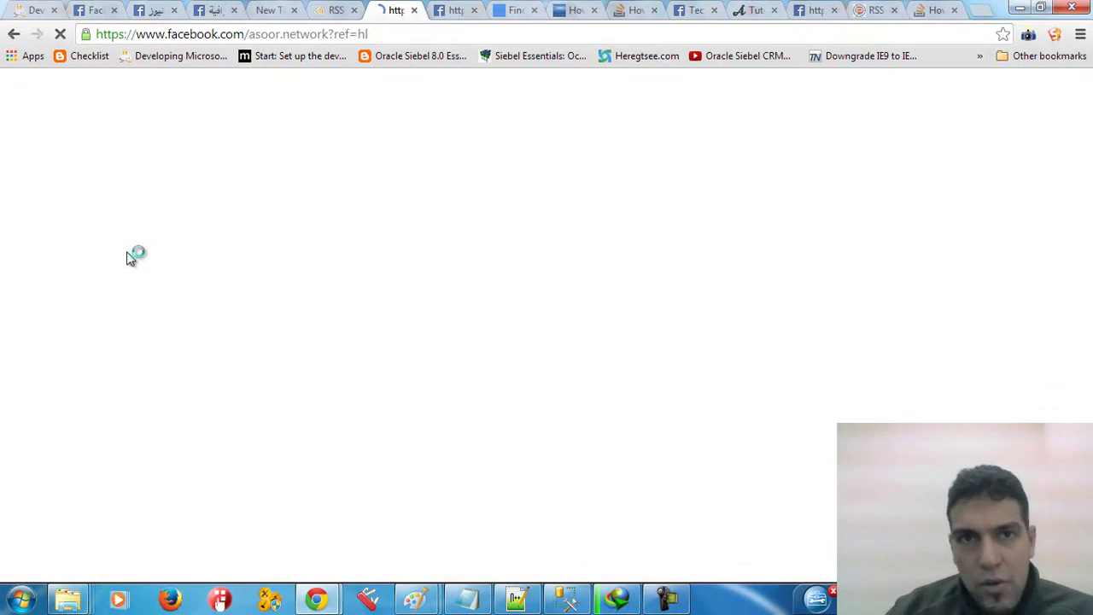
scroll(504, 401, "down", 3)
scroll(508, 426, "down", 8)
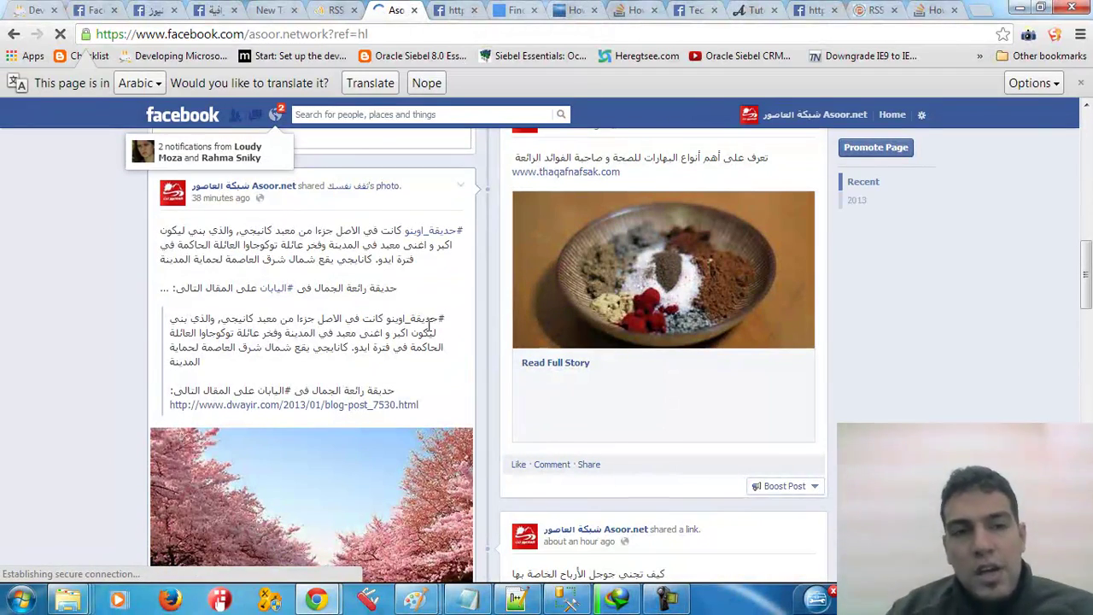
scroll(430, 320, "up", 2)
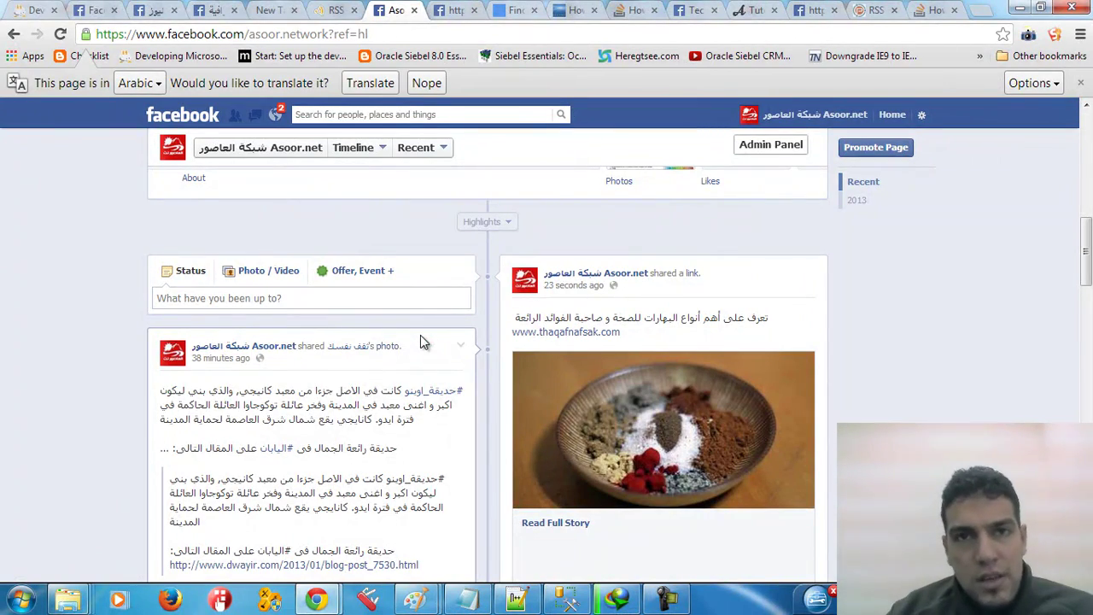
- Reopen the RSS Graffiti app on Facebook and continue as the personal profile
left_click(335, 10)
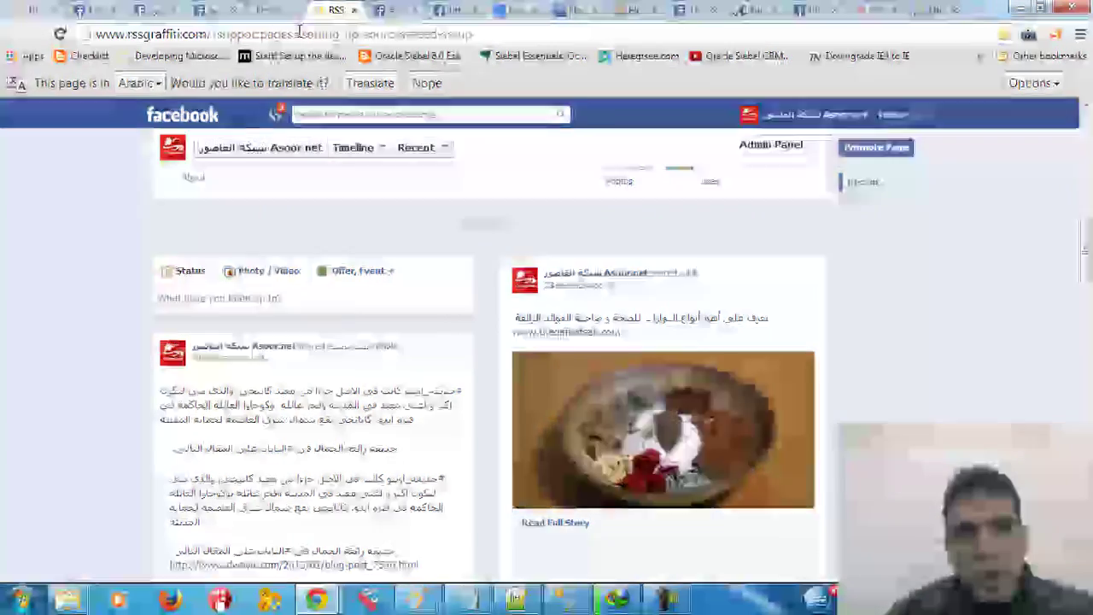
left_click(870, 147)
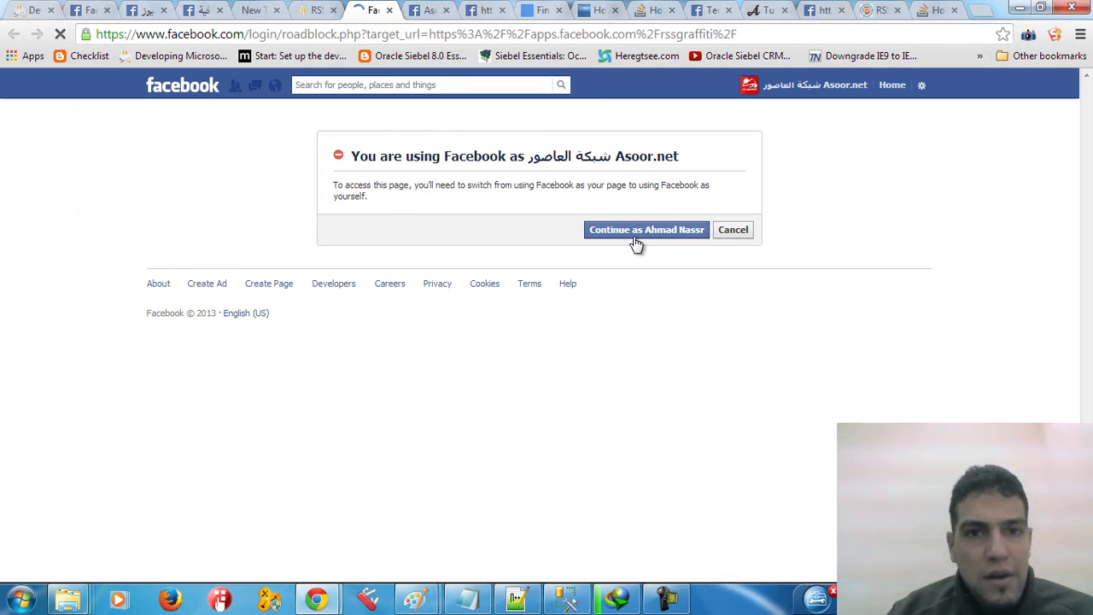
left_click(634, 238)
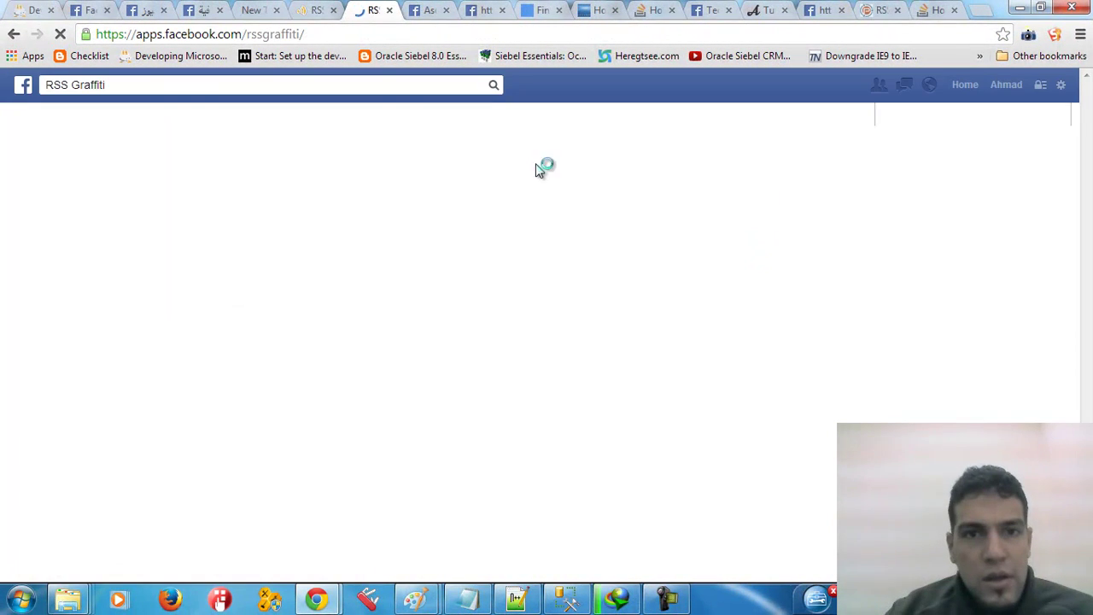